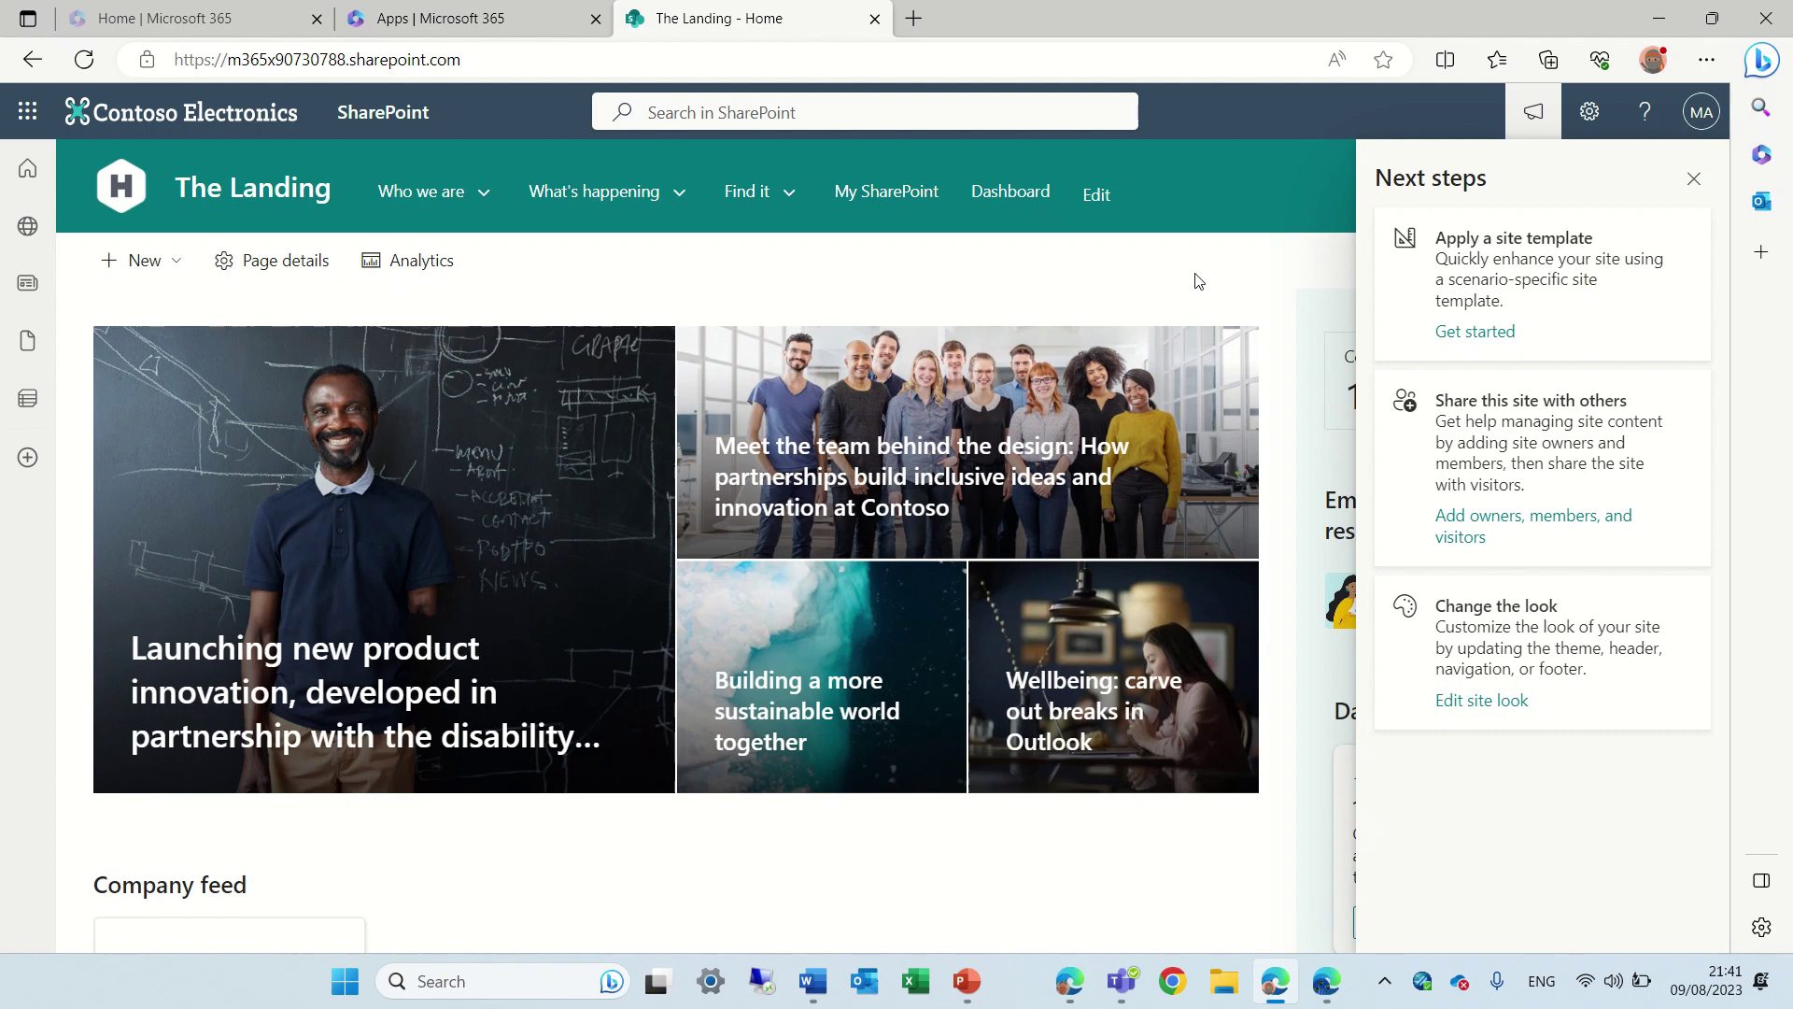
Close the Next steps suggestions panel on The Landing home page.
left_click(1694, 179)
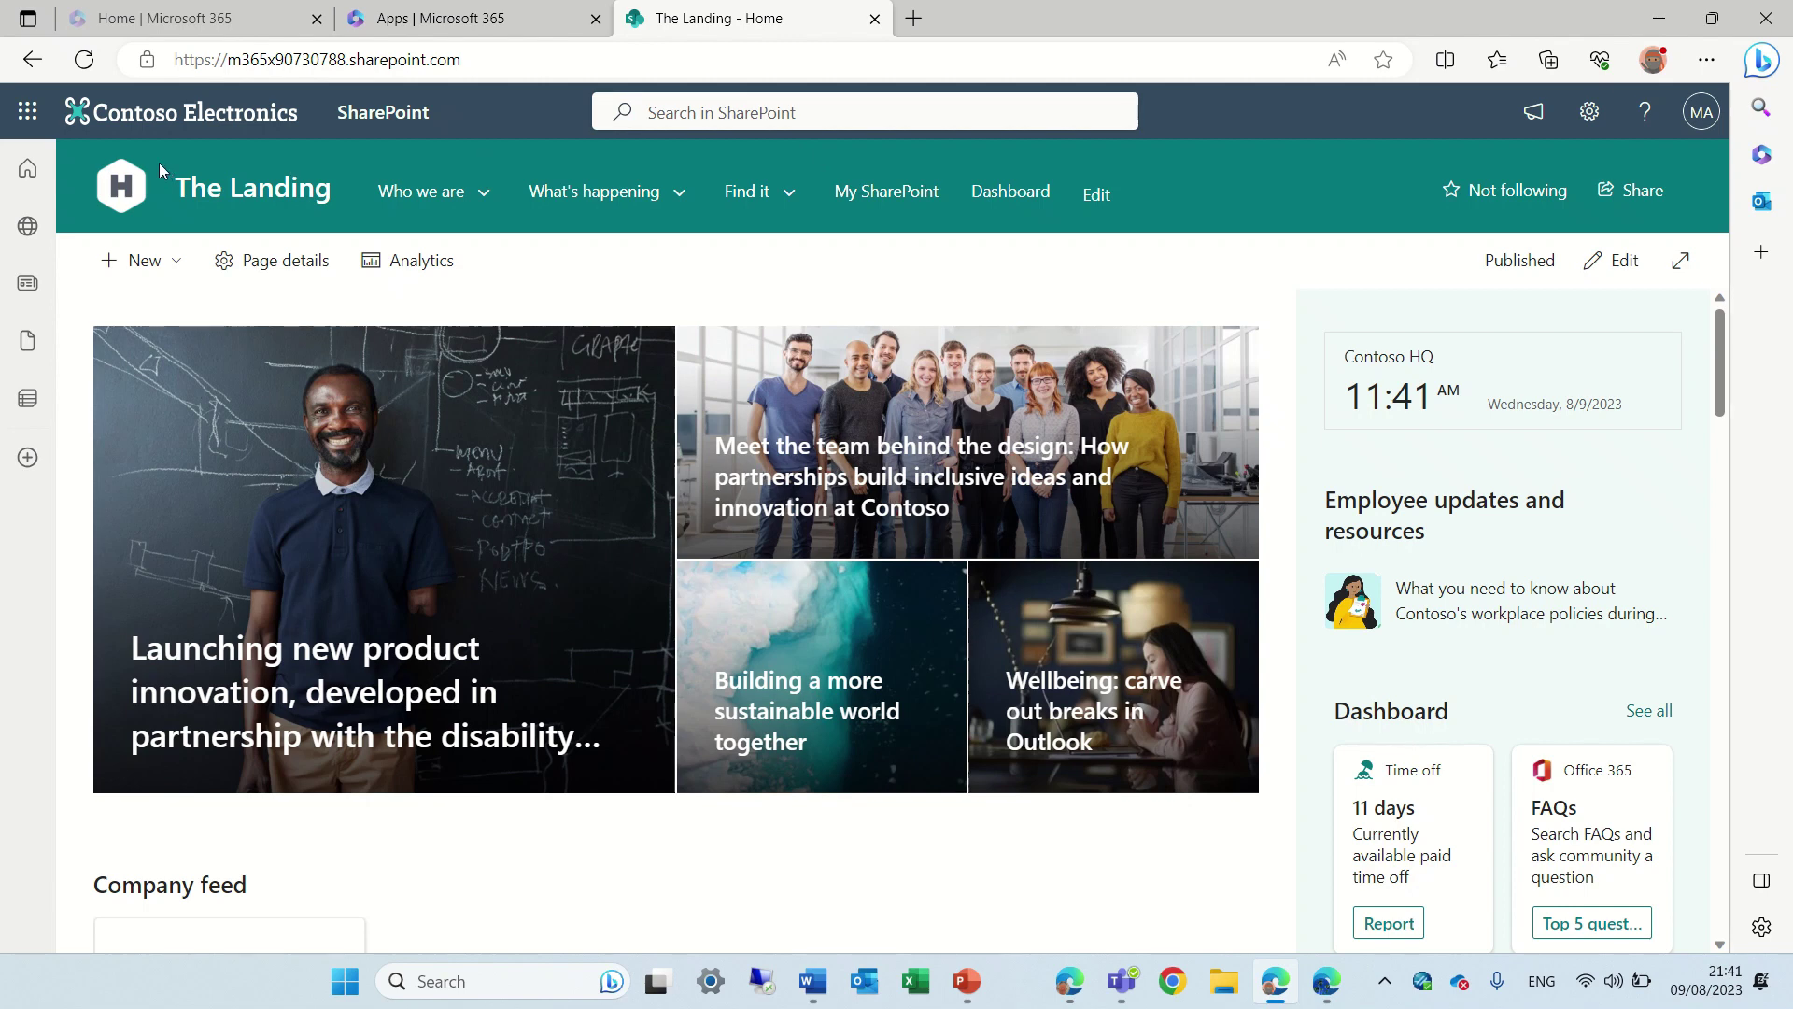
Find Planner by searching 'pla' from the Microsoft 365 app launcher and open it.
left_click(28, 114)
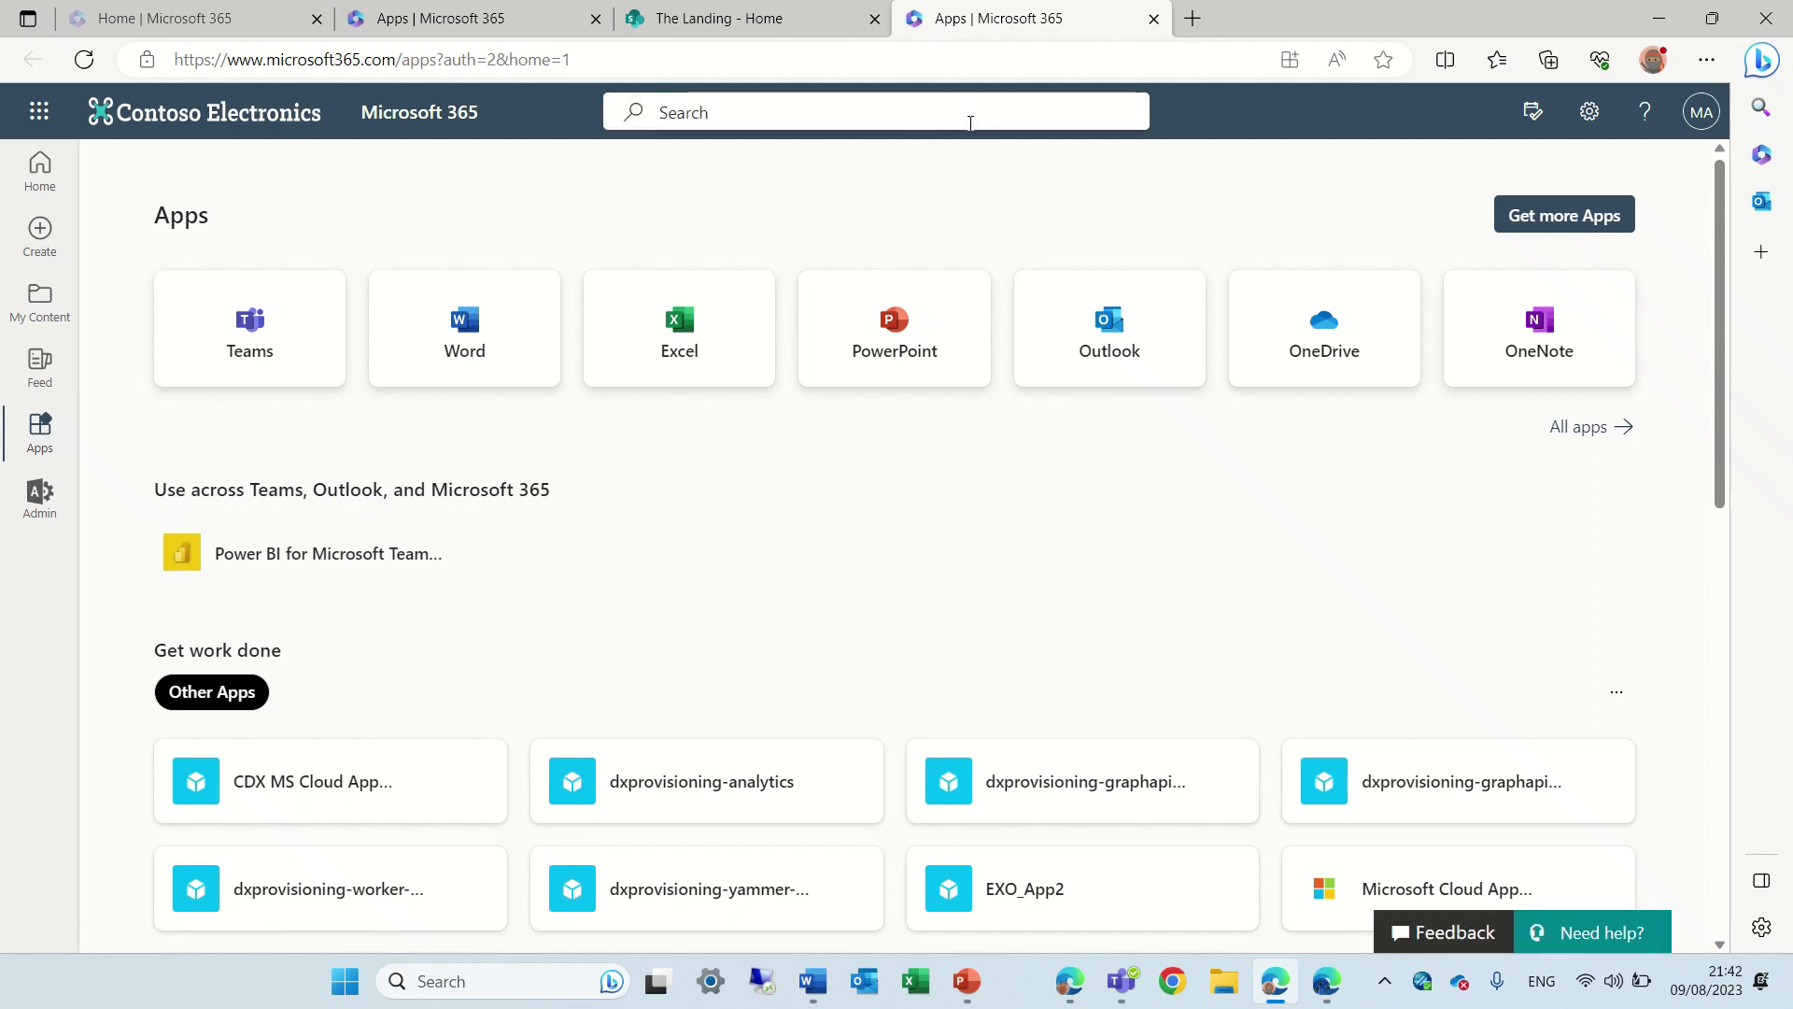
left_click(940, 120)
type("pla")
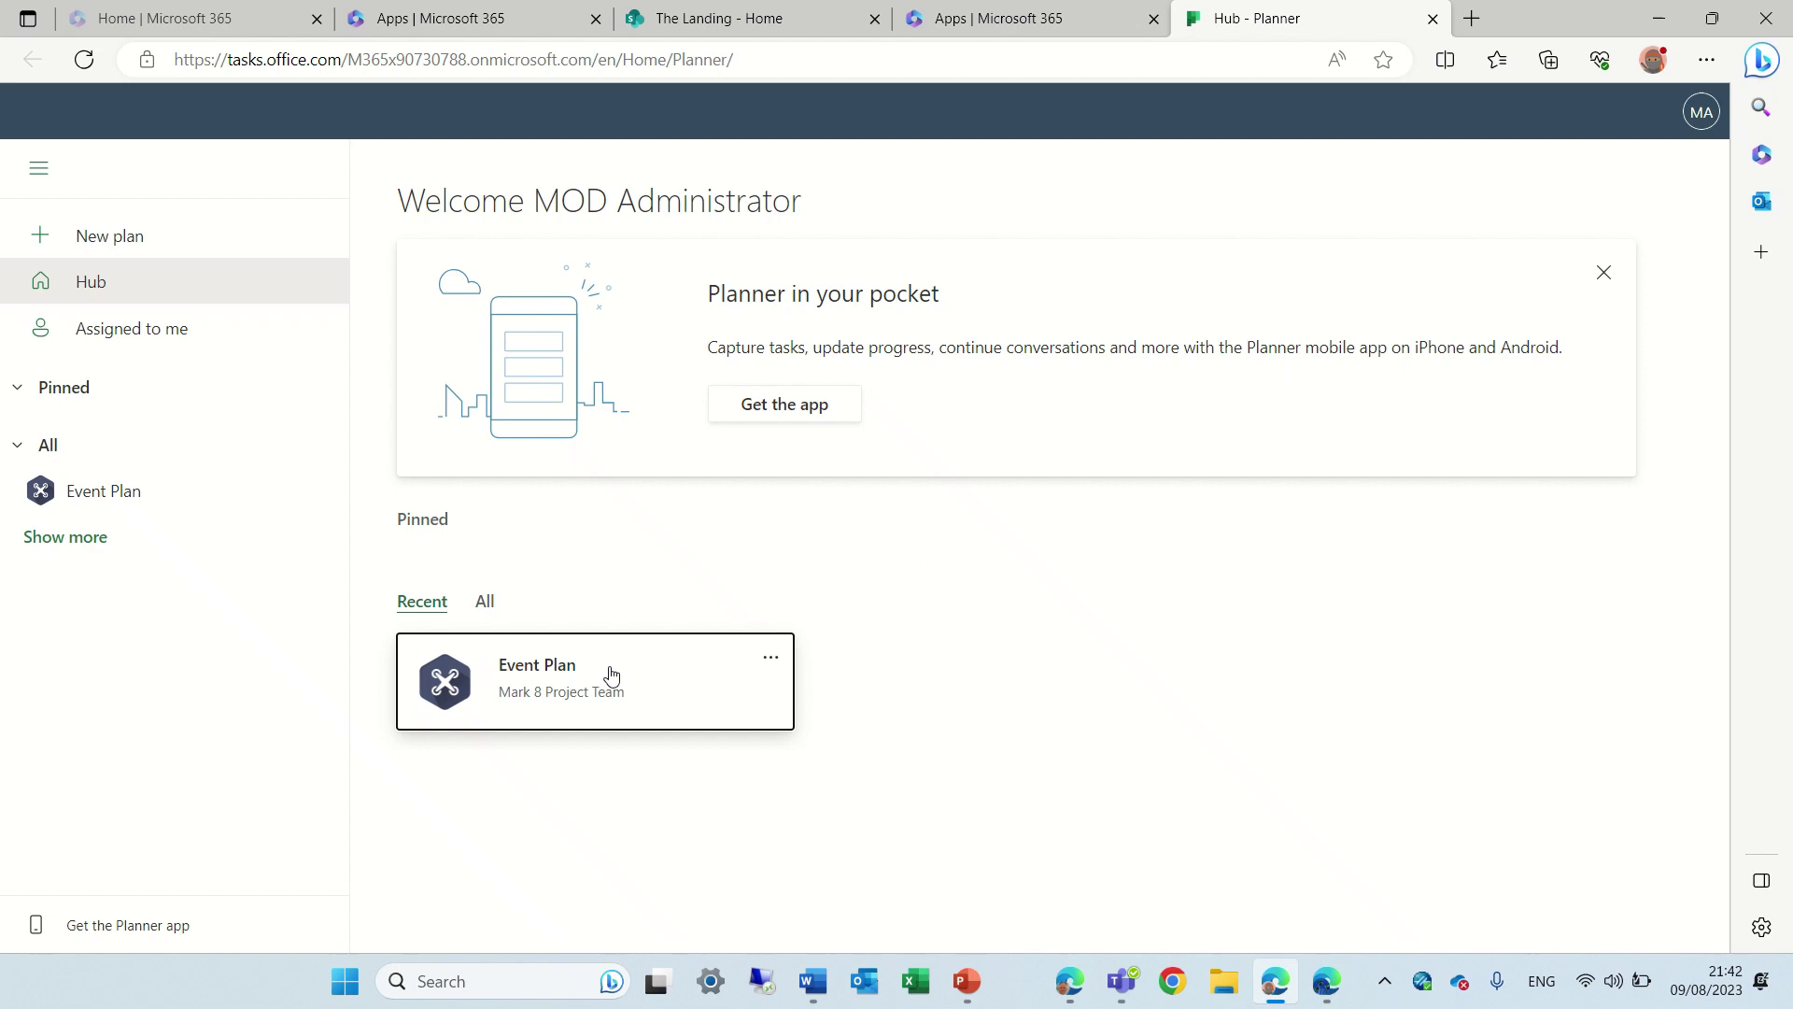
Open the Main Deck review task on the Event Plan board and test-type its notes, clearing the test text.
left_click(608, 673)
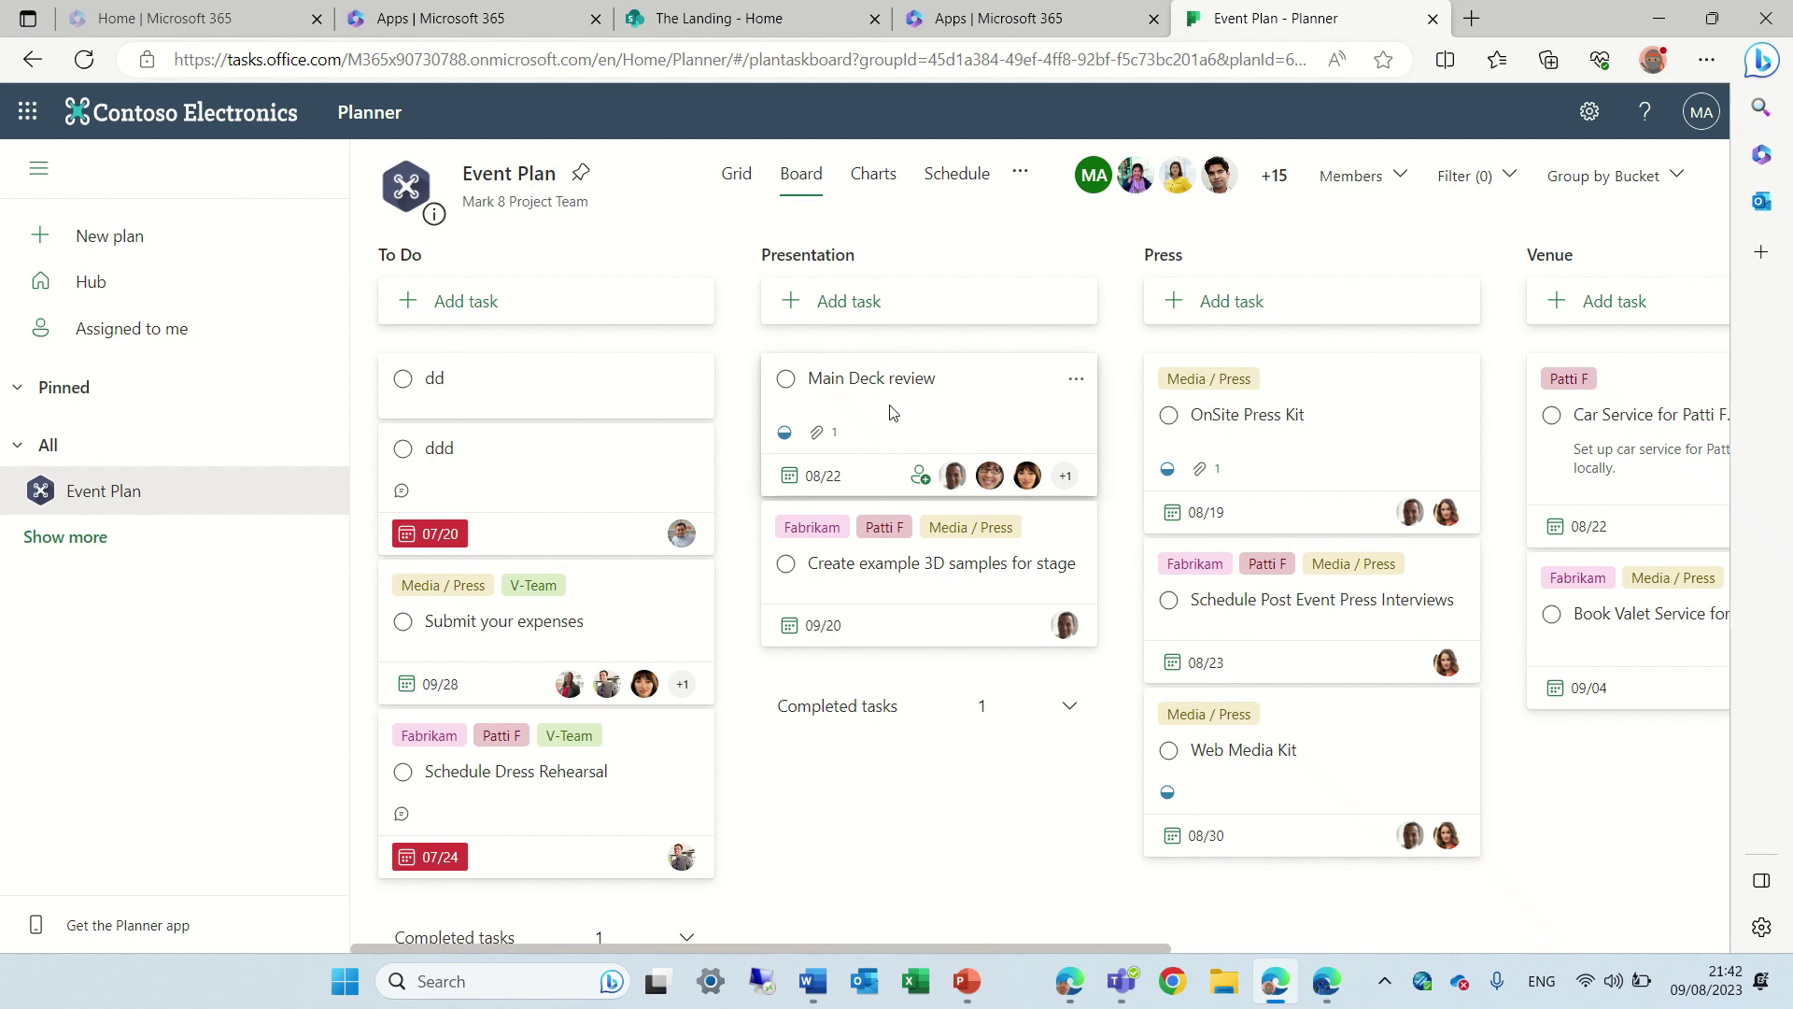
left_click(911, 424)
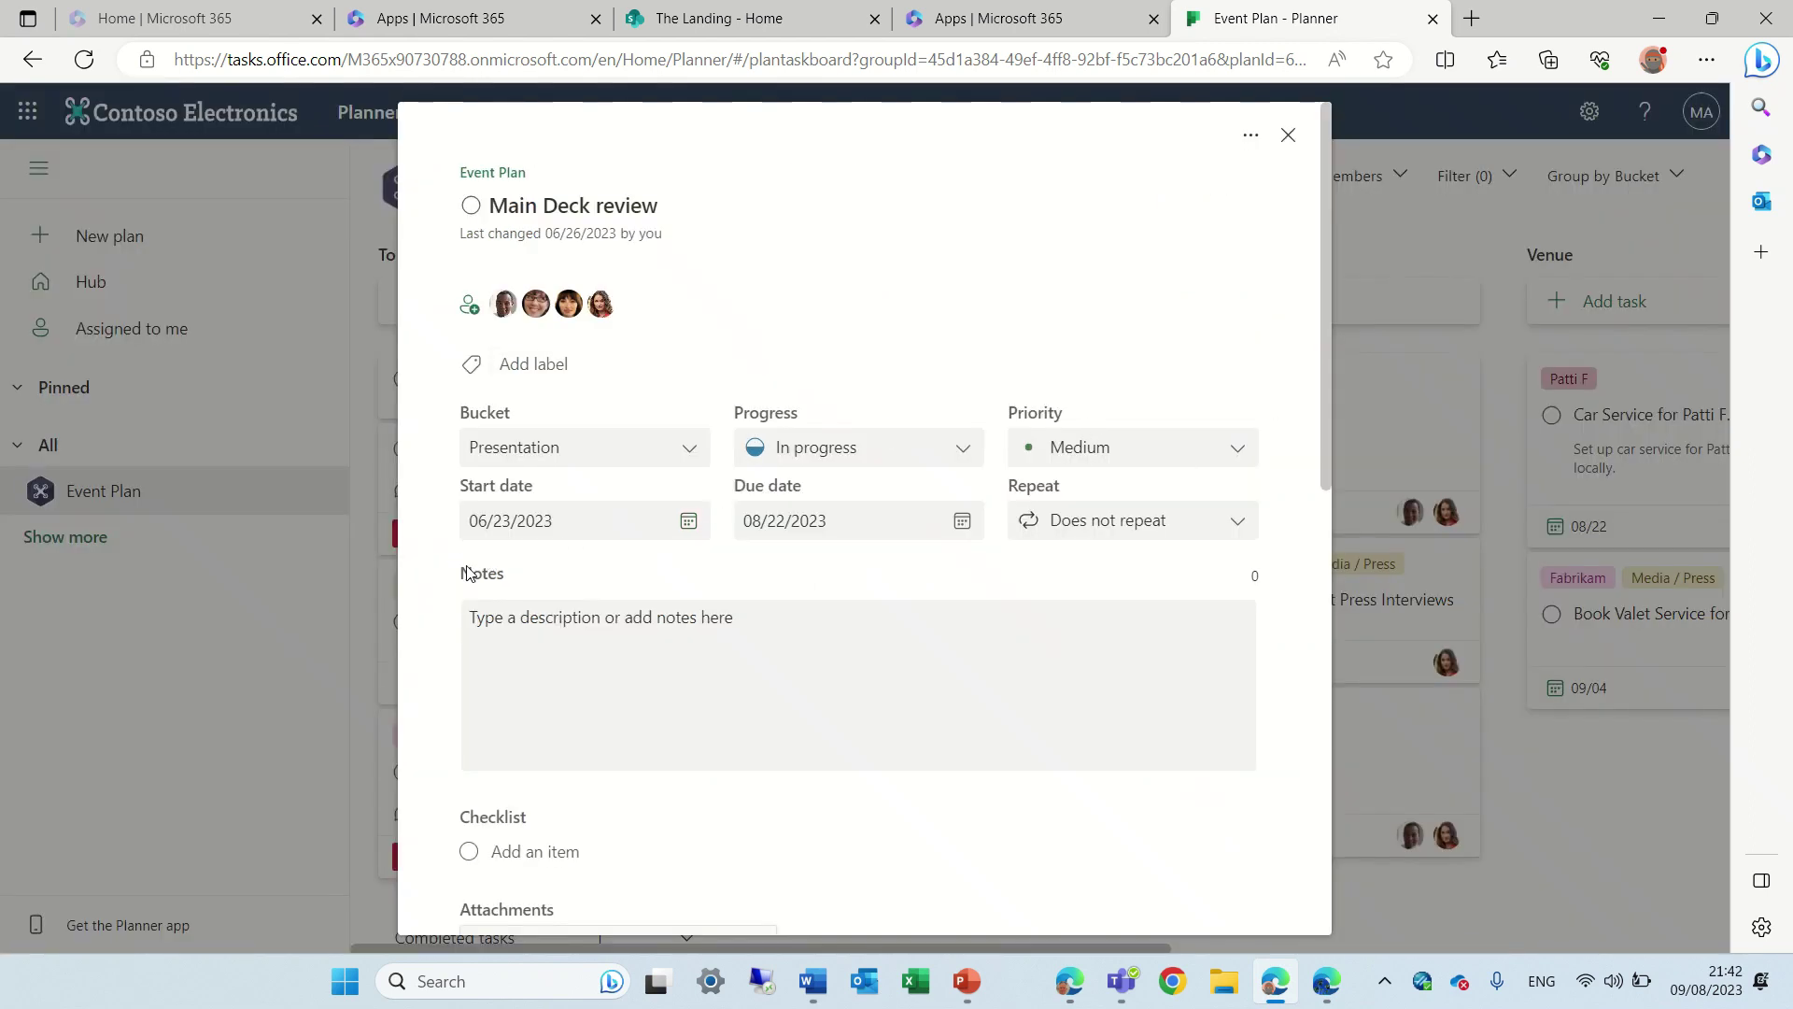
left_click(562, 630)
type("fjsdljsdflsj")
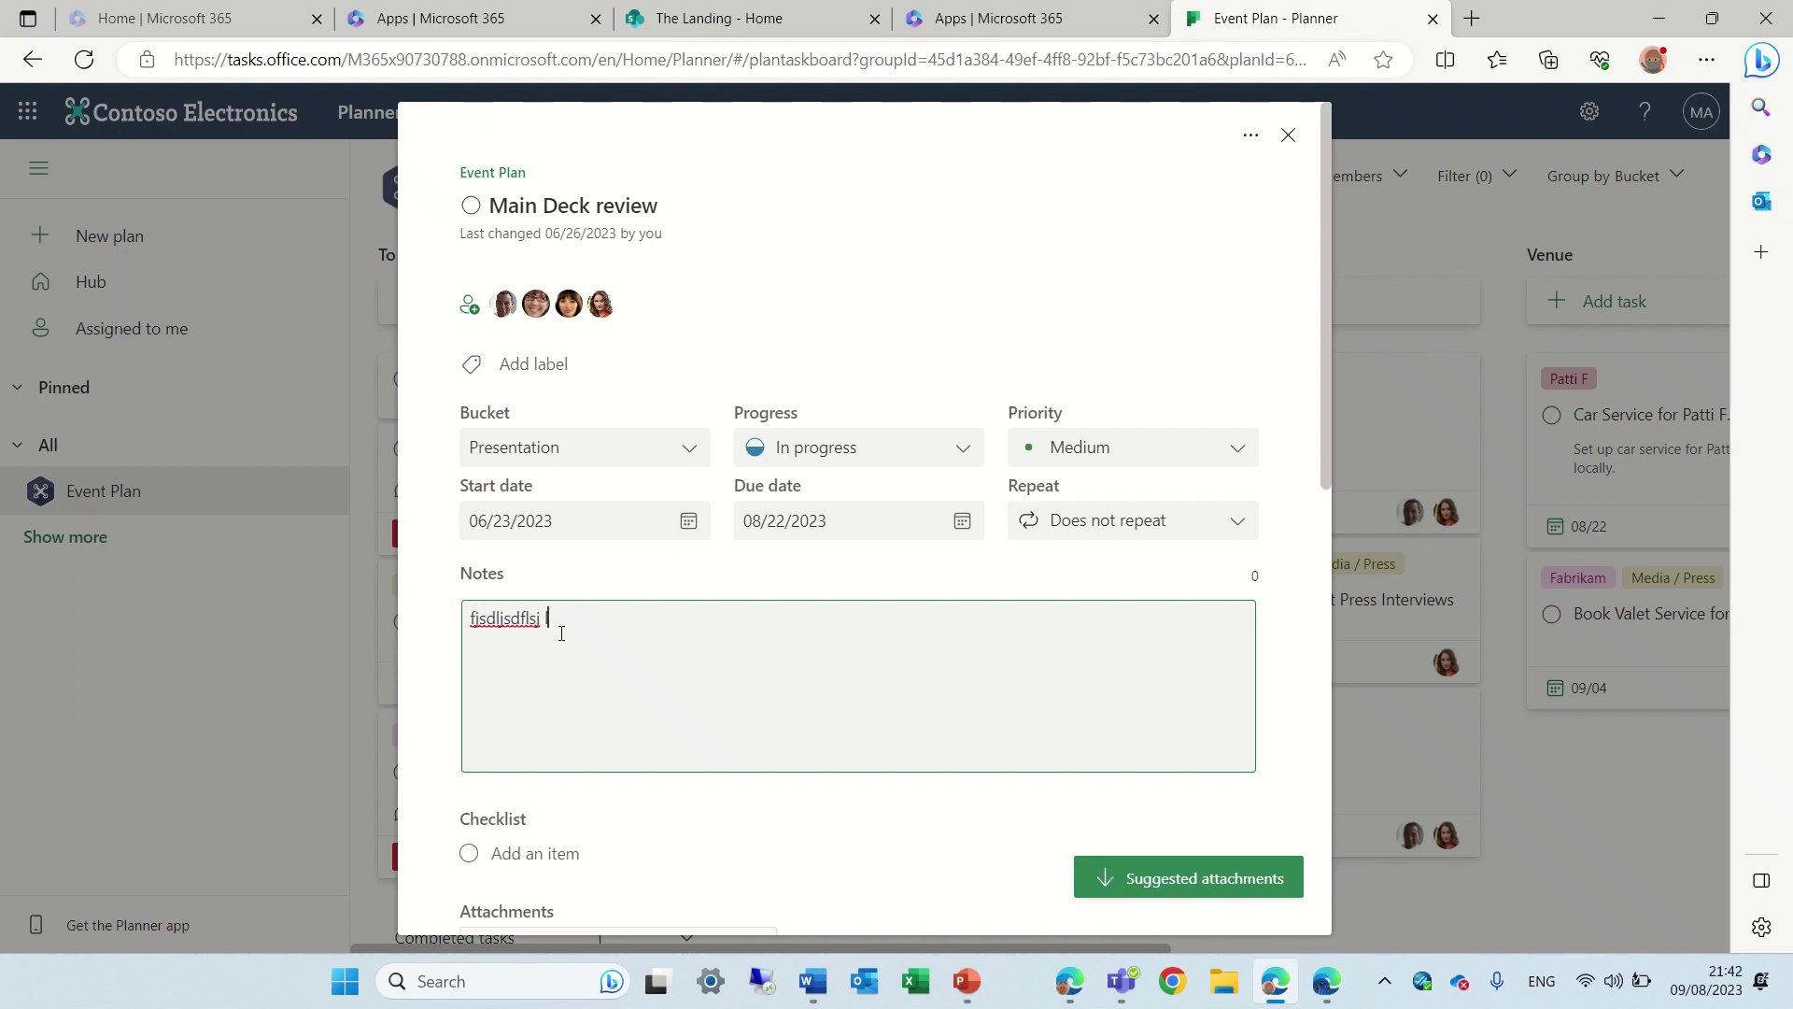
key("BackSpace")
key("BackSpace")
key("BackSpace")
key("BackSpace")
key("BackSpace")
Select the three formatting shortcut lines in the Word document.
left_click(813, 980)
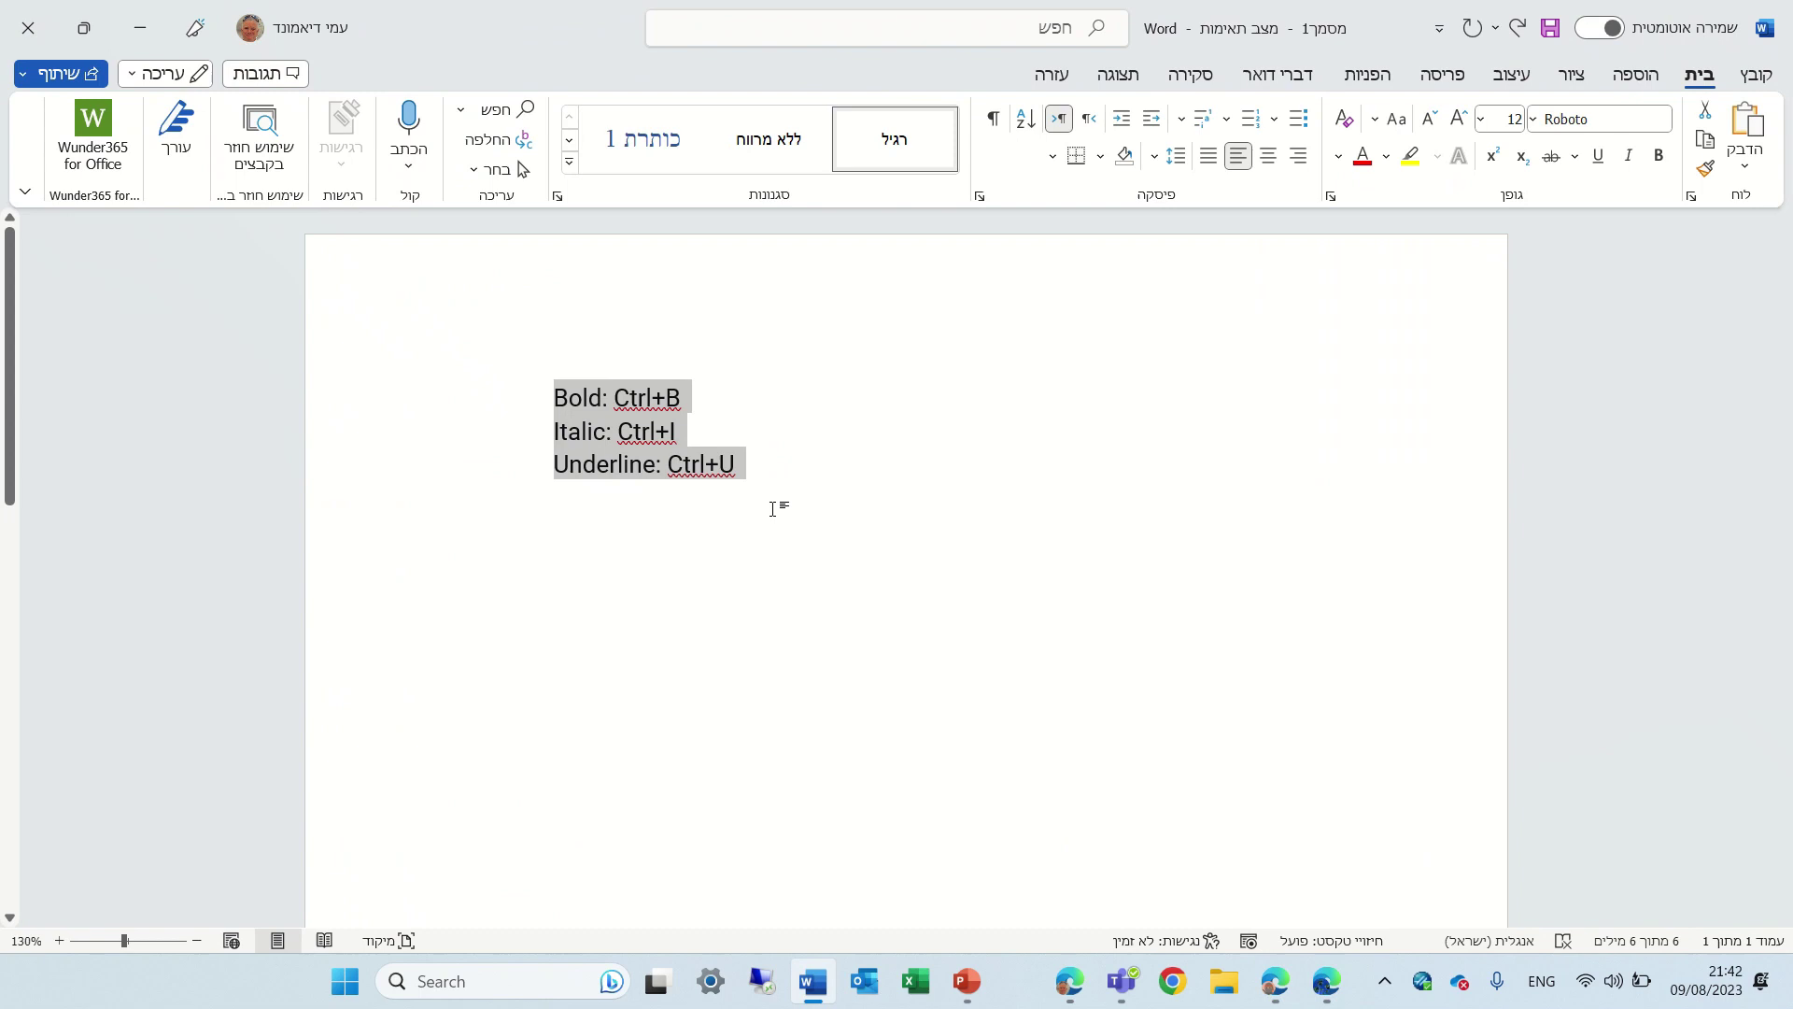
left_click(764, 468)
left_click_drag(745, 464, 532, 369)
key("ctrl+c")
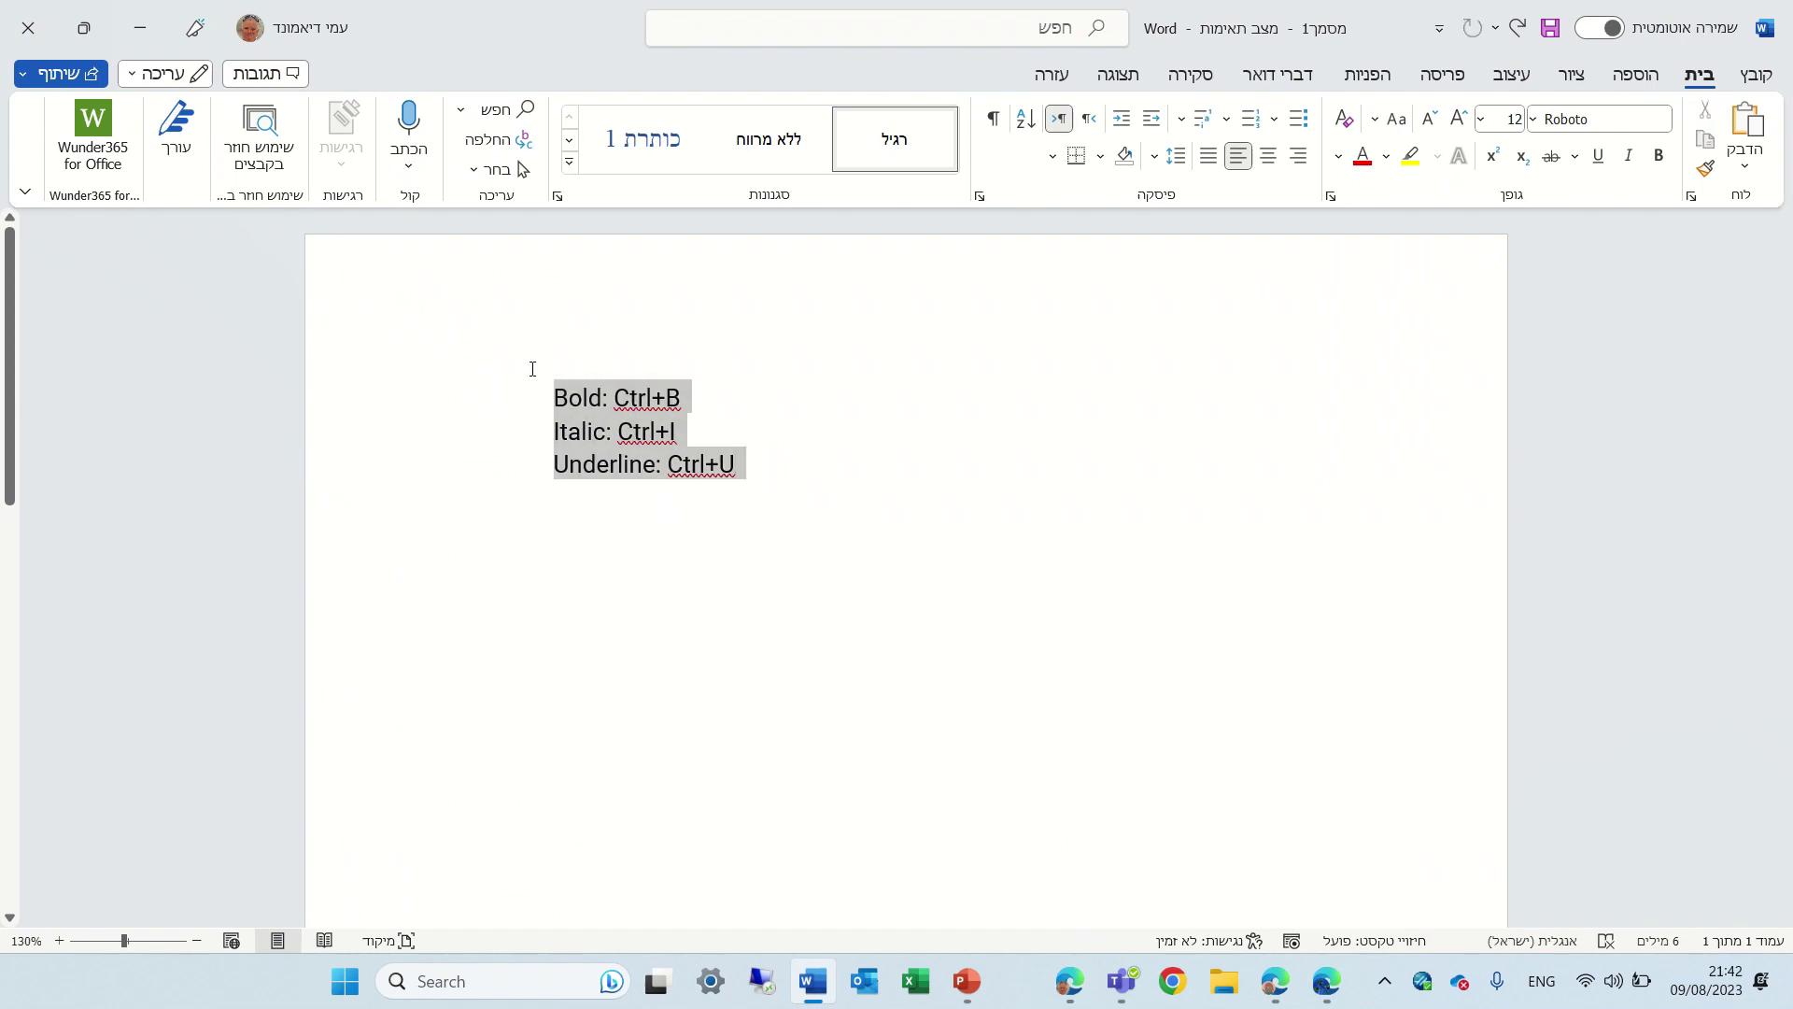
Paste the three shortcut lines into the notes and bold the 'Bold: Ctrl+B' line.
left_click(149, 10)
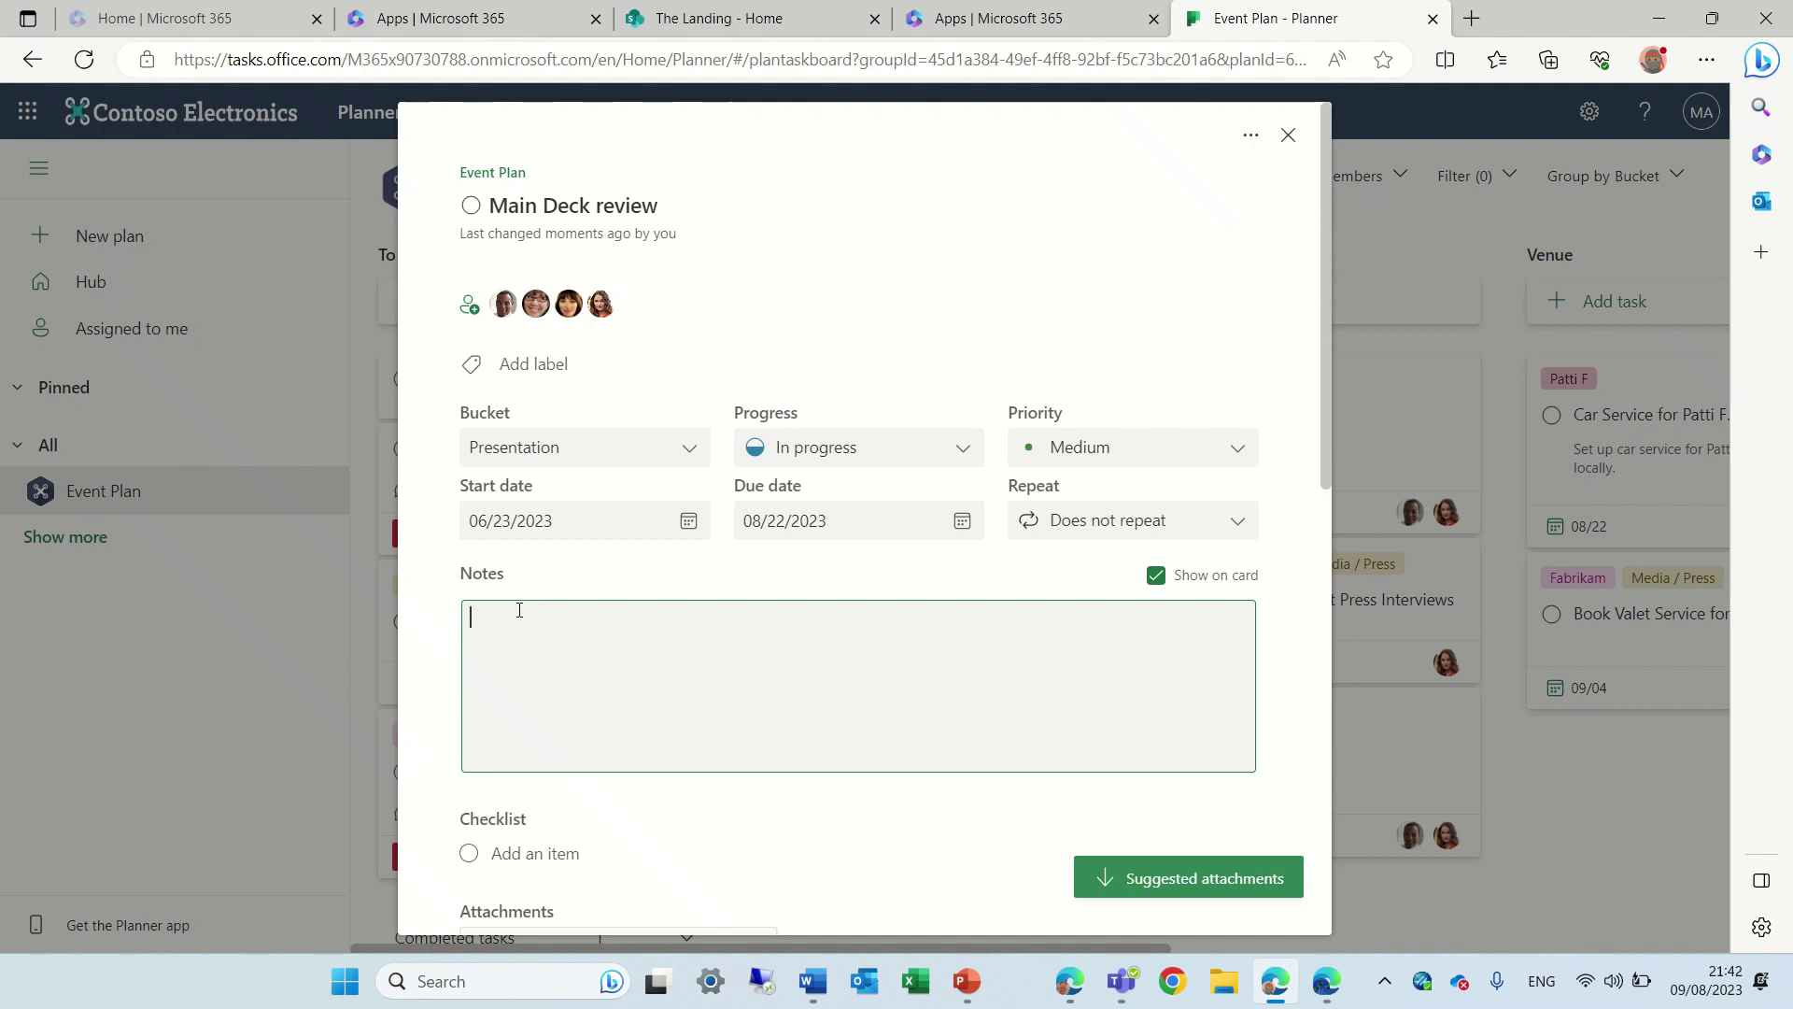
key("ctrl+v")
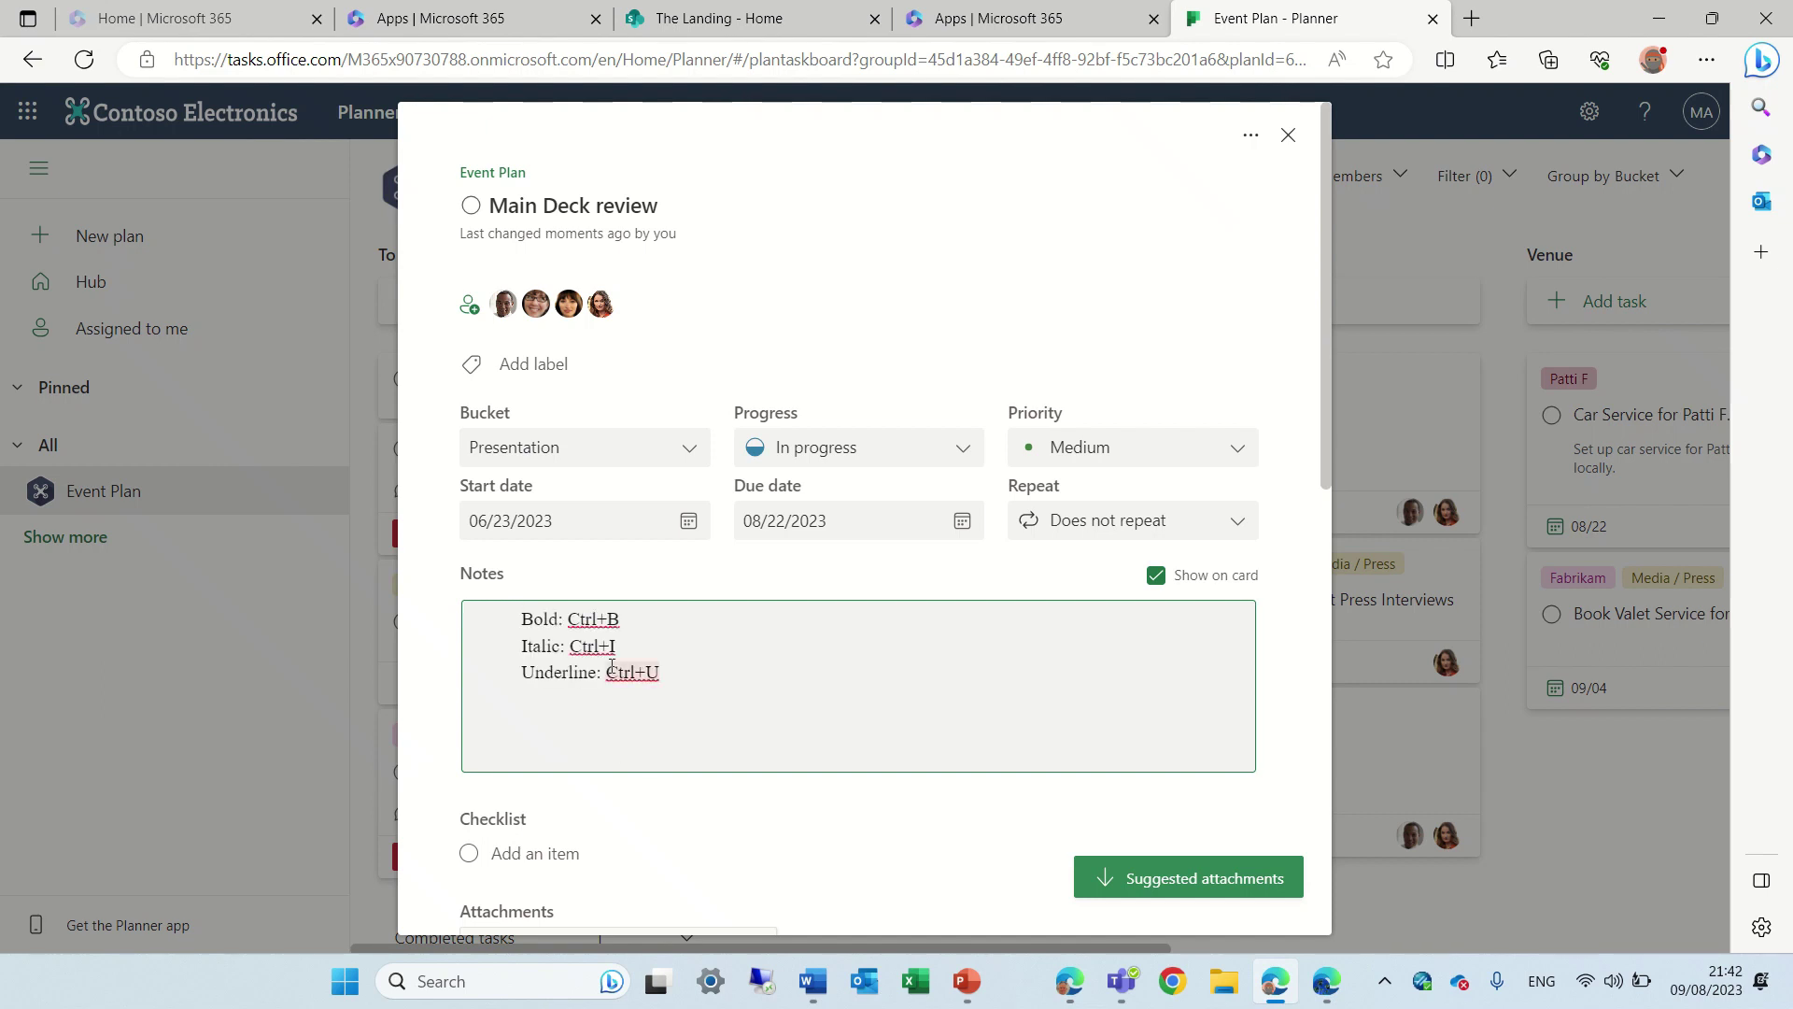
left_click(646, 621)
left_click_drag(646, 621, 521, 620)
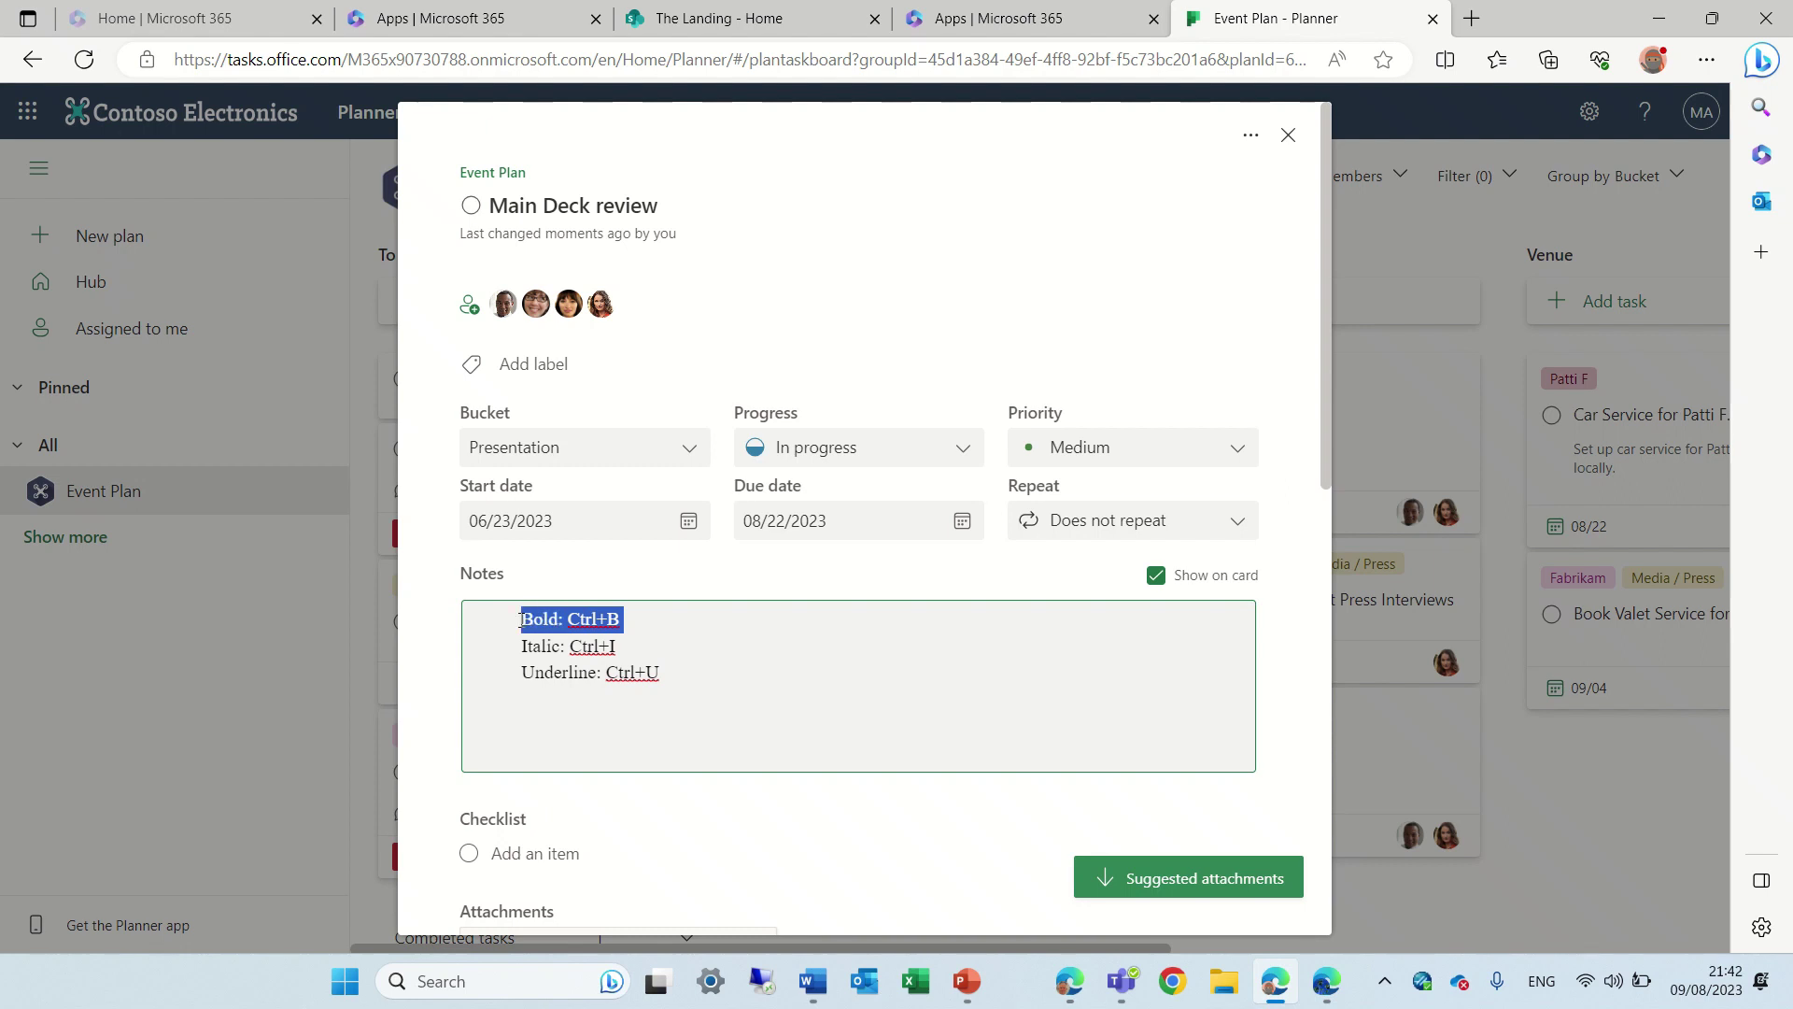
key("ctrl+b")
Italicize the 'Italic: Ctrl+I' line, underline the 'Underline: Ctrl+U' line, then add an empty line.
left_click(724, 714)
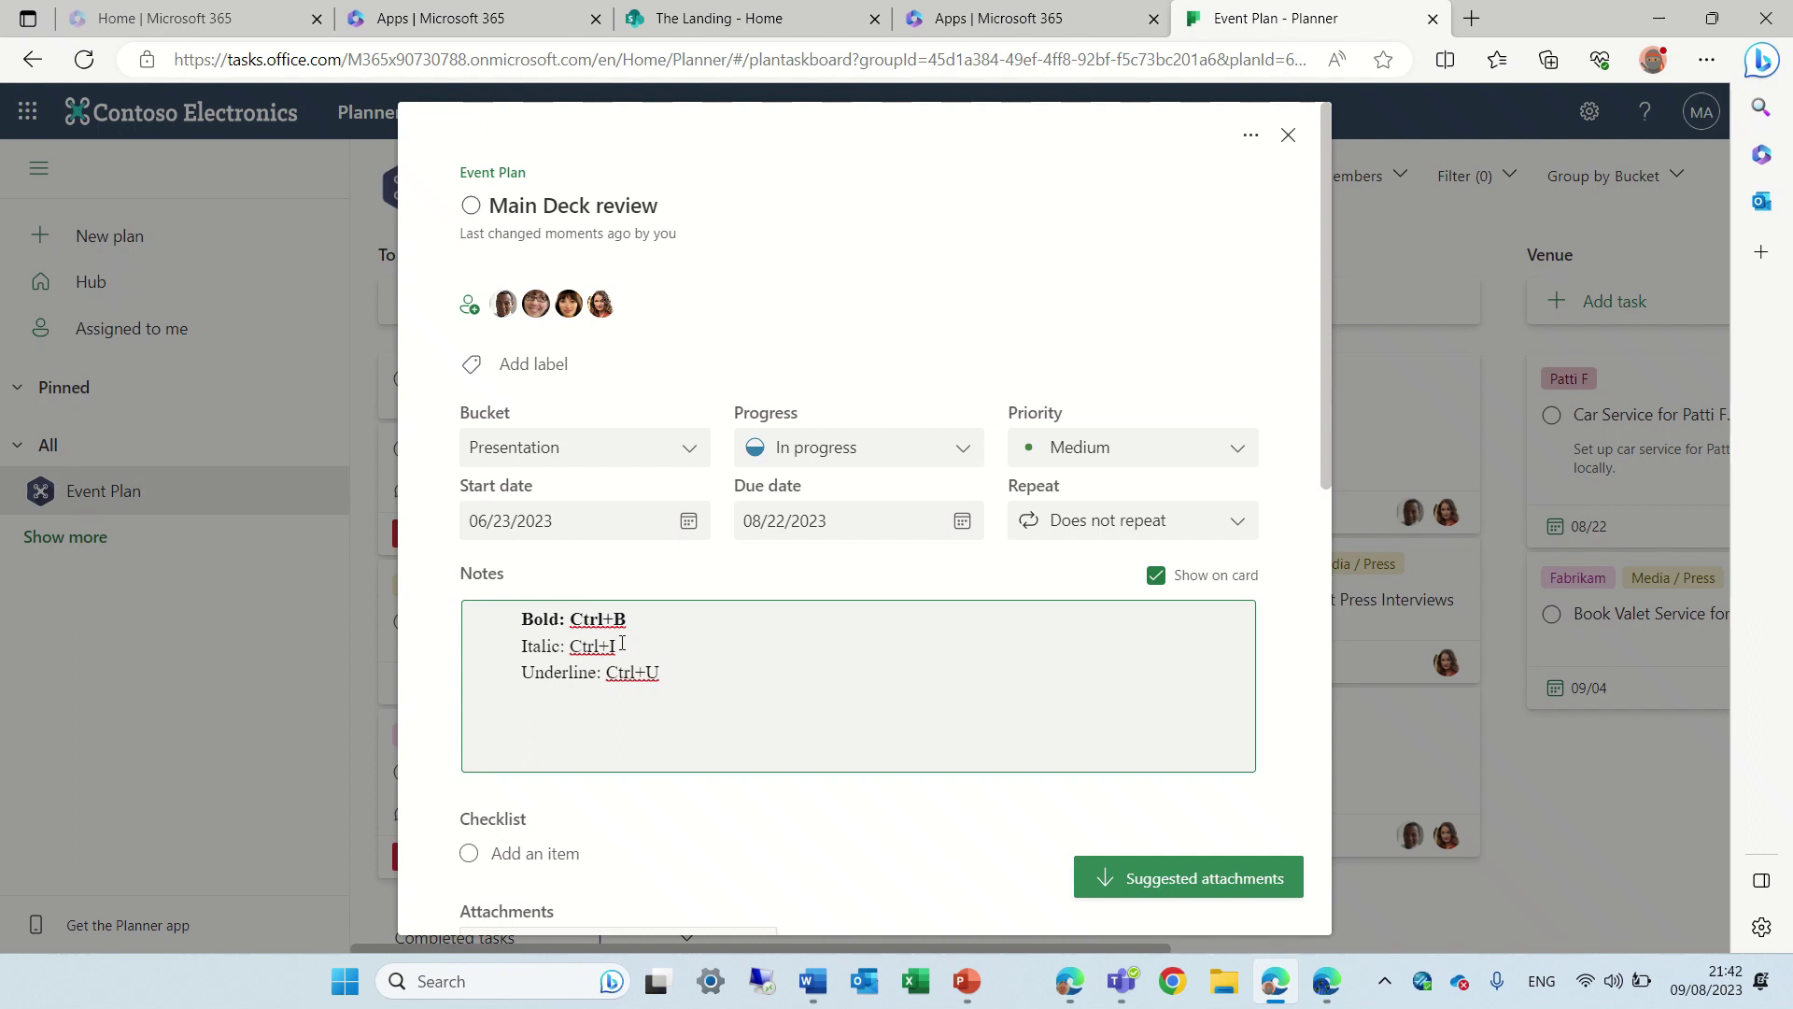
left_click_drag(620, 646, 523, 655)
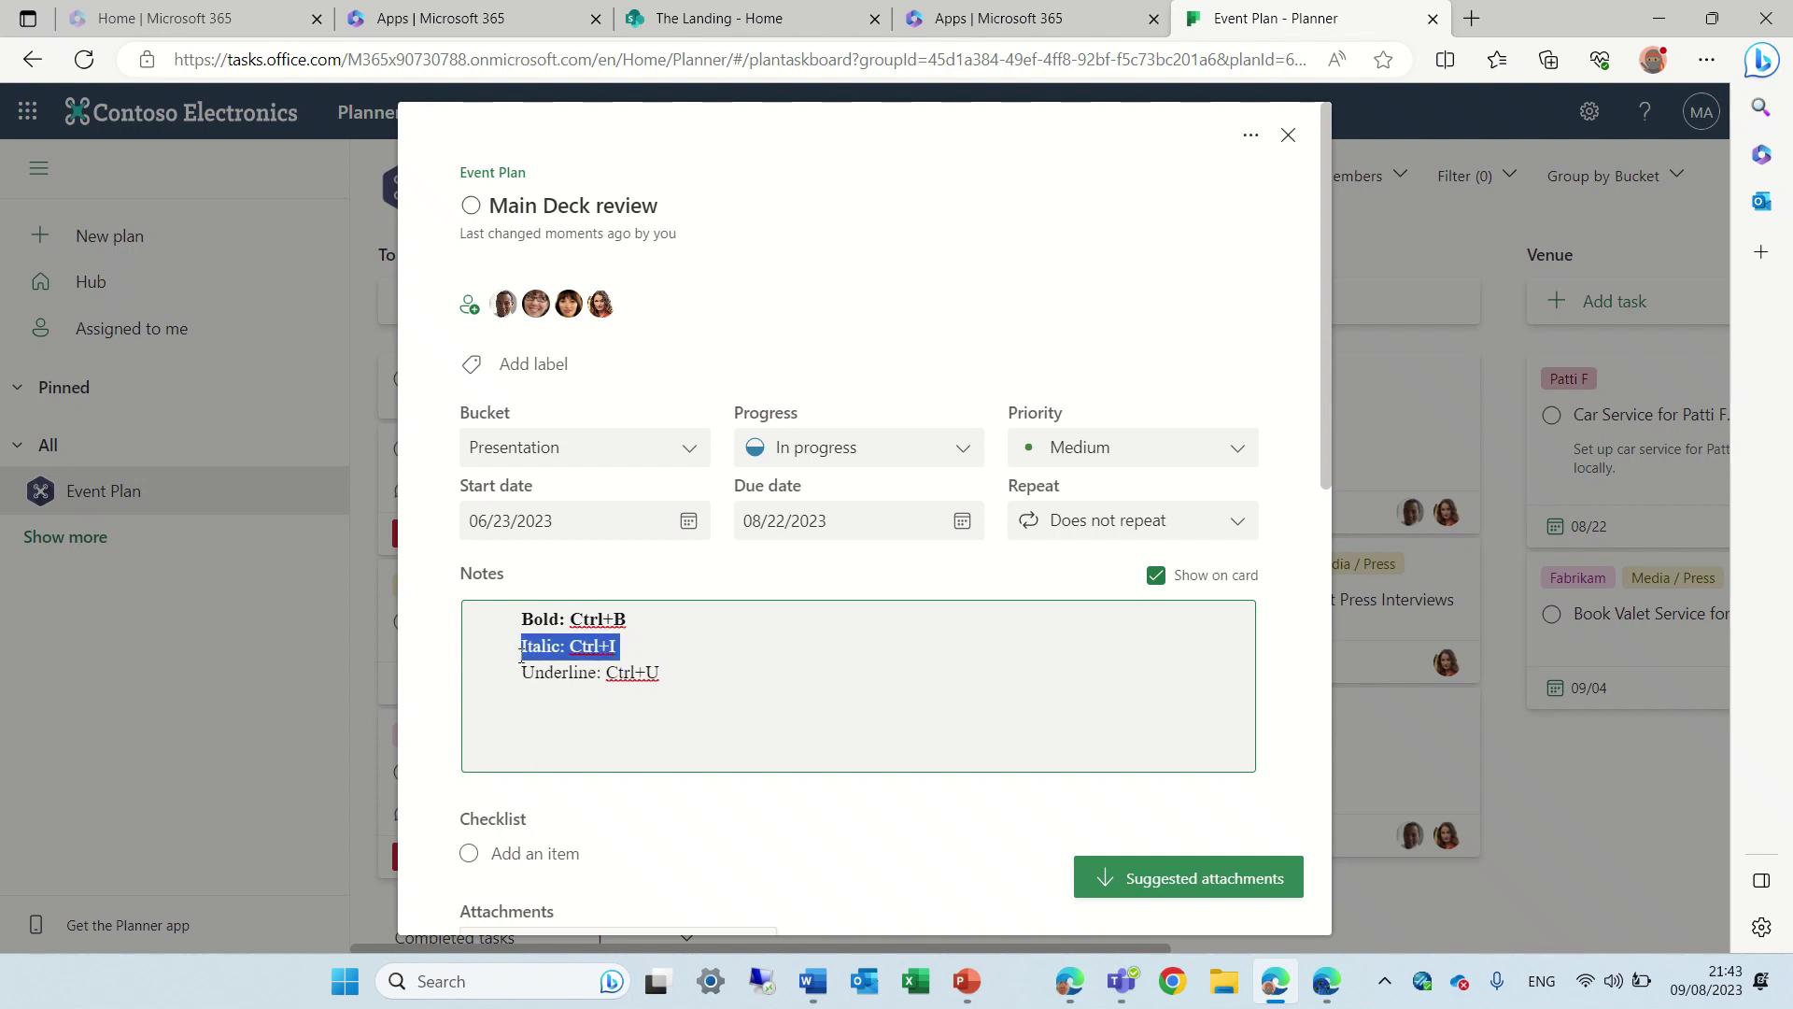
key("ctrl+i")
left_click_drag(664, 673, 523, 677)
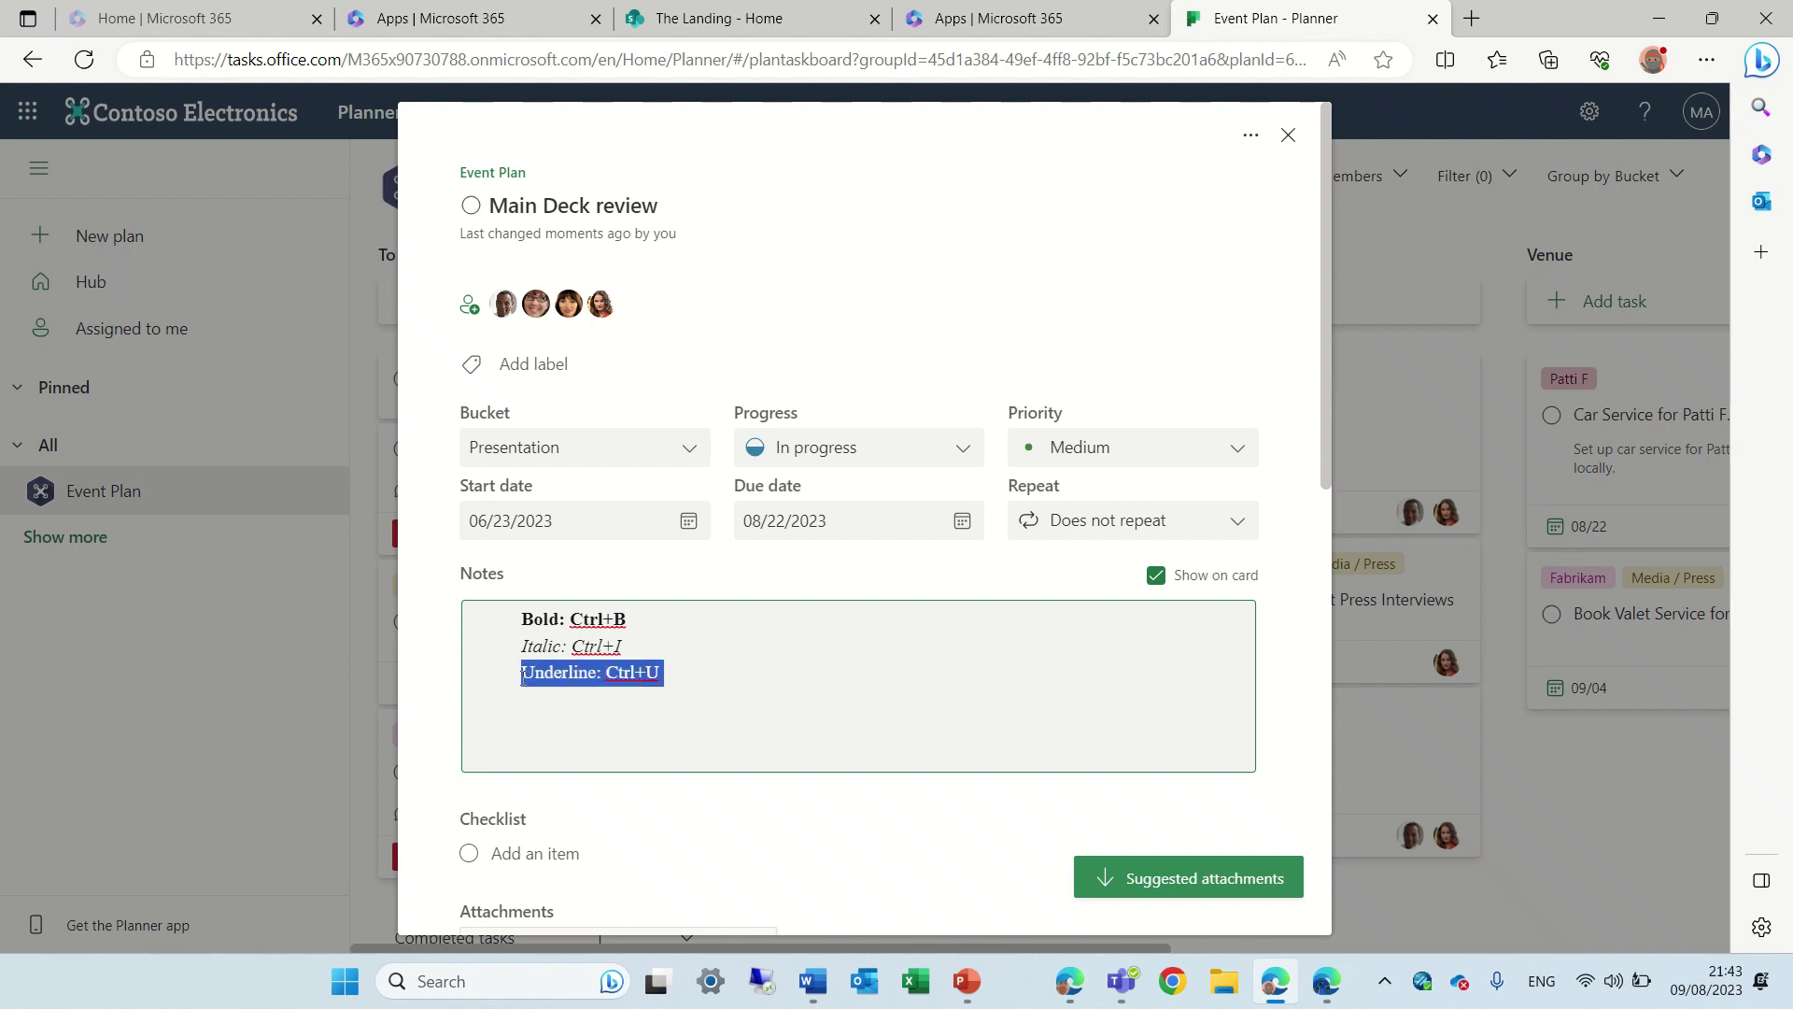
key("ctrl+u")
left_click(729, 721)
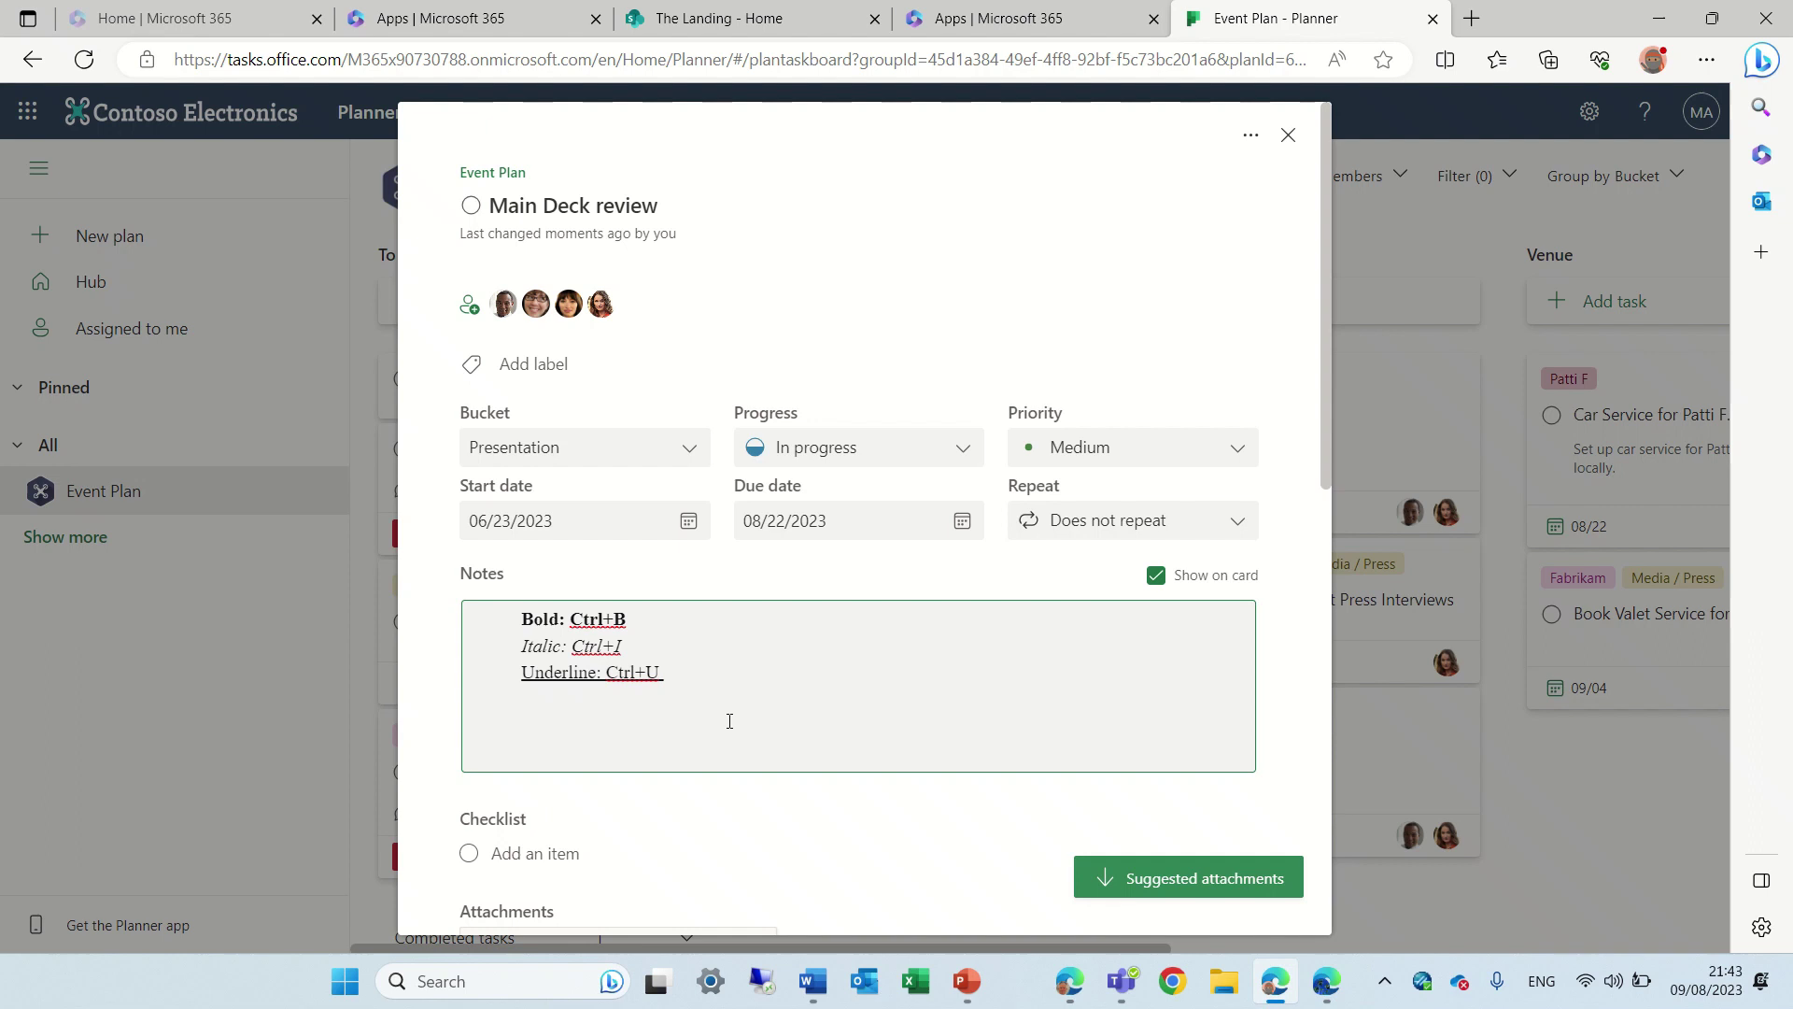
key("Return")
In Word, italicize the 'Bold: Ctrl+B' line and bold the 'Italic: Ctrl+I' line.
left_click(813, 981)
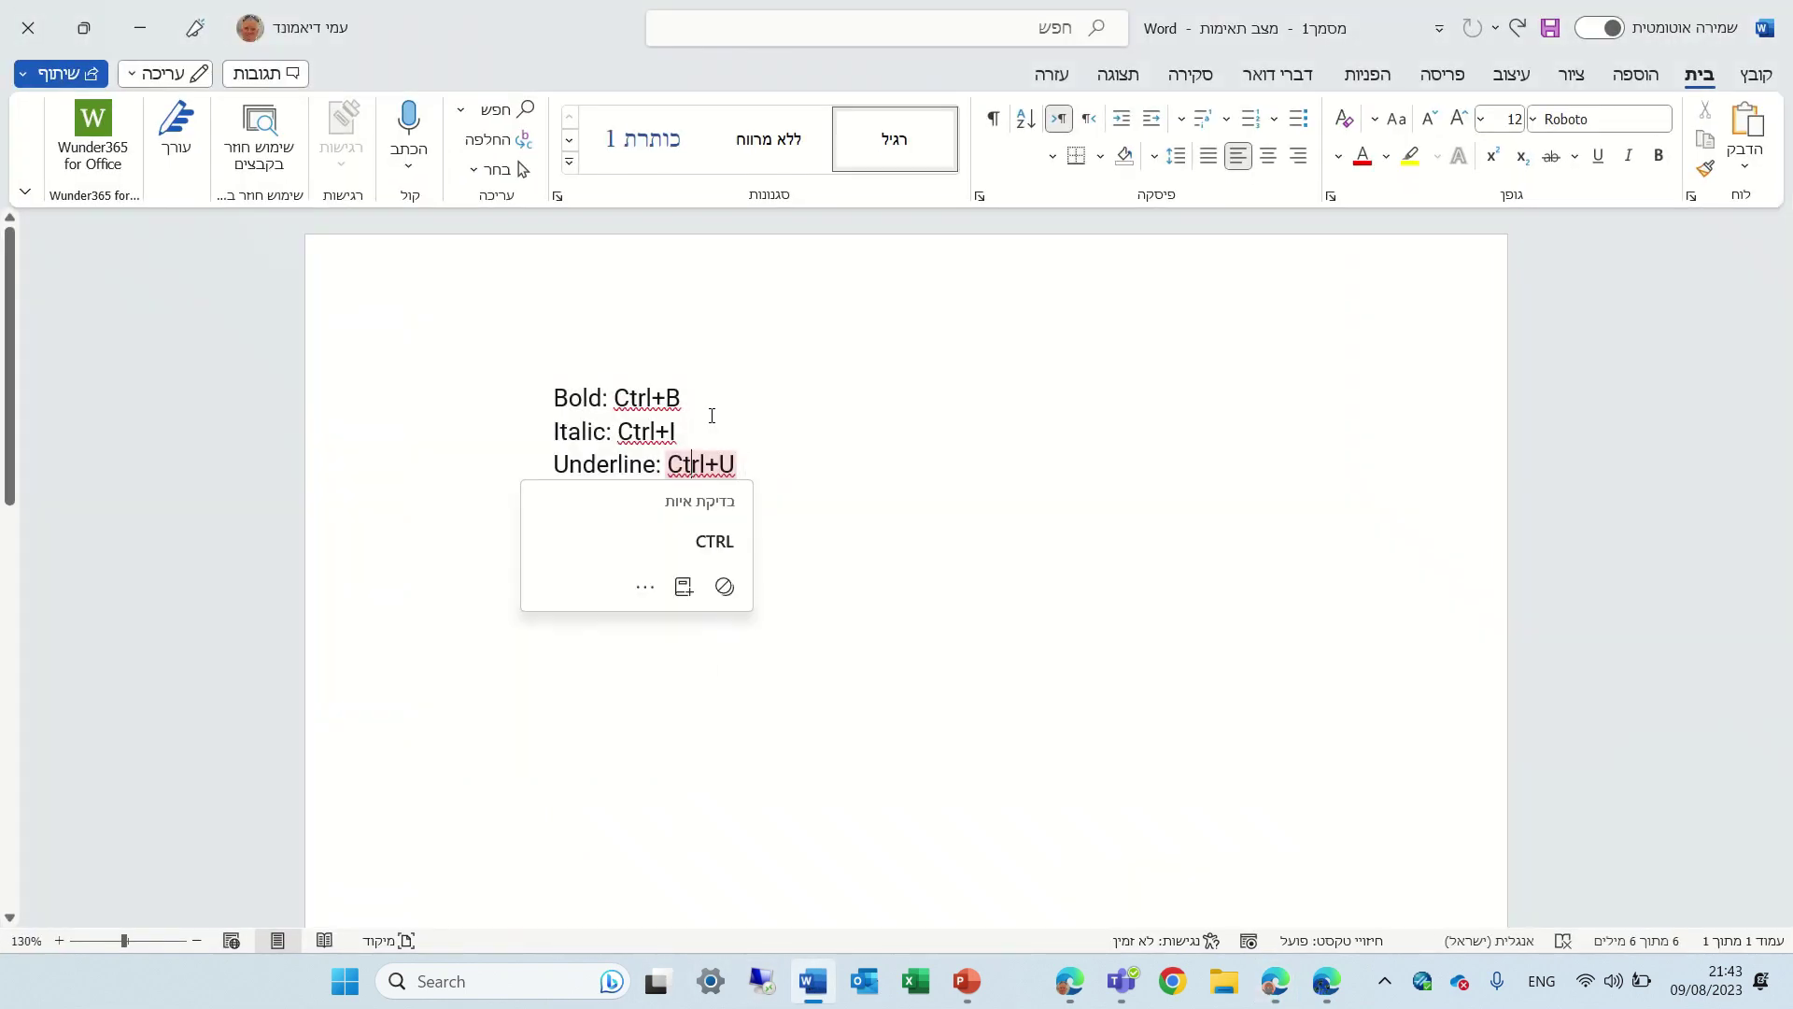
left_click_drag(705, 397, 562, 394)
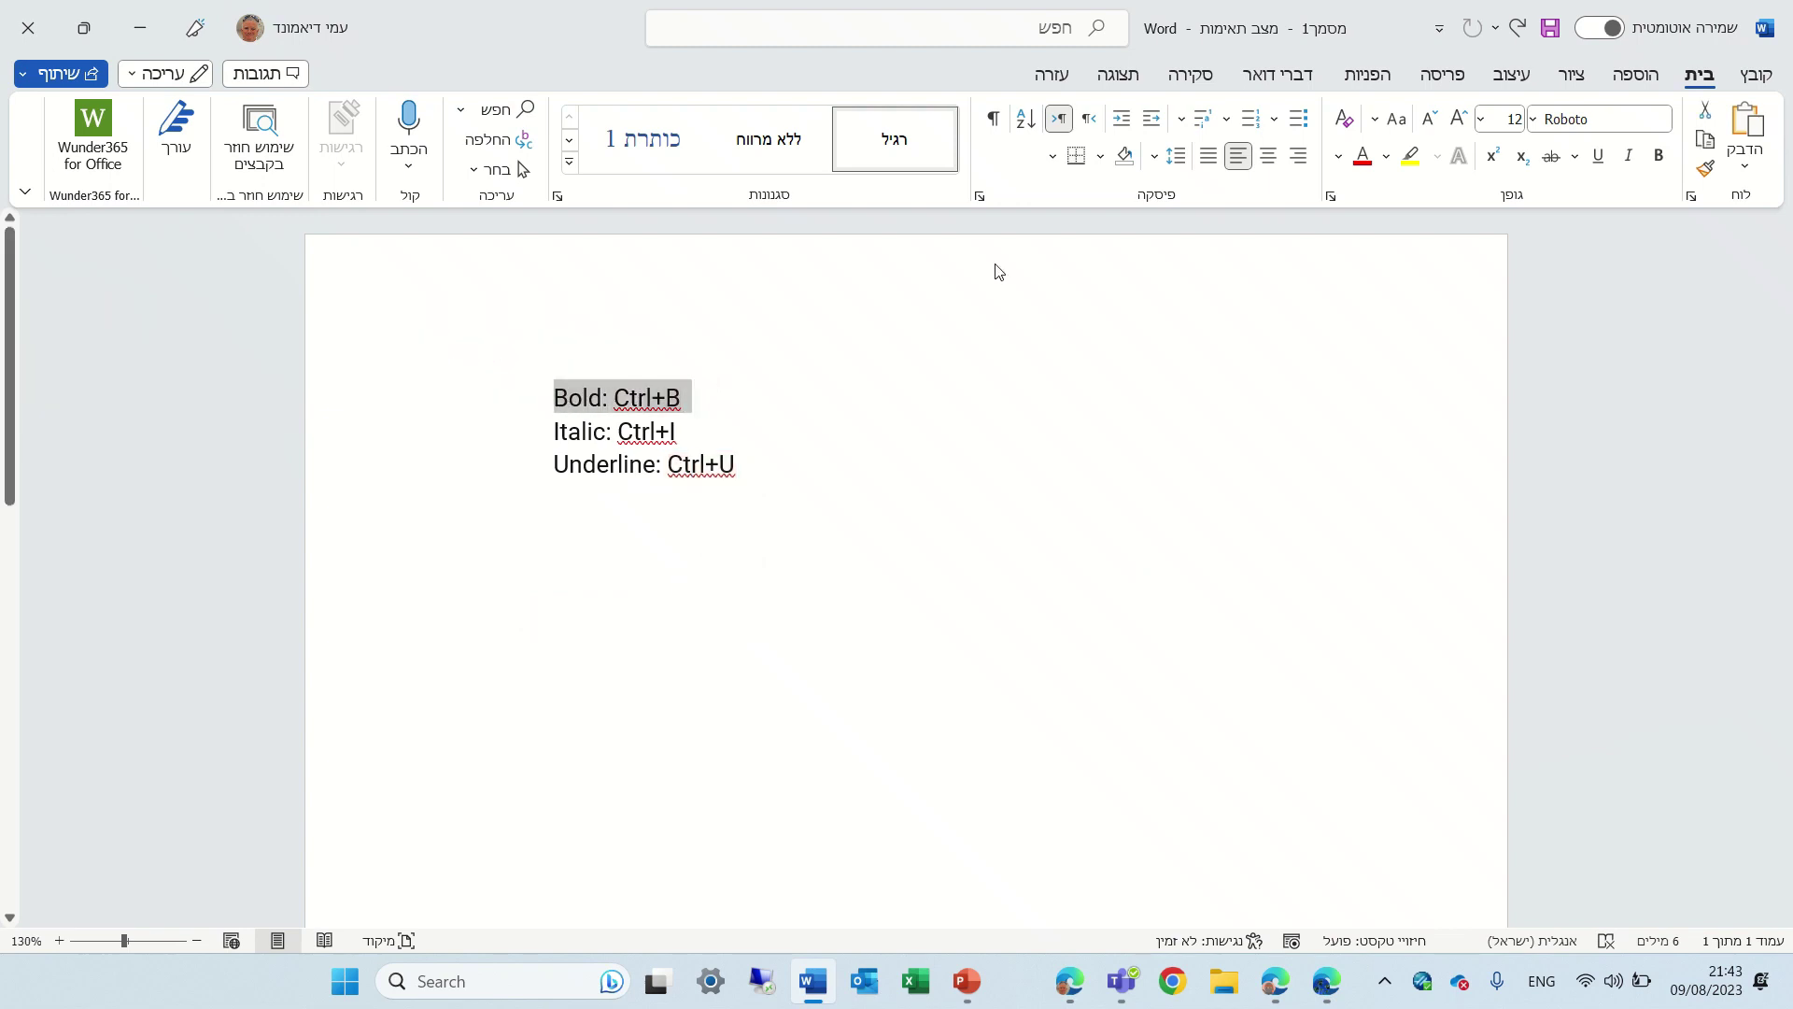
left_click(1628, 156)
left_click_drag(613, 437, 554, 433)
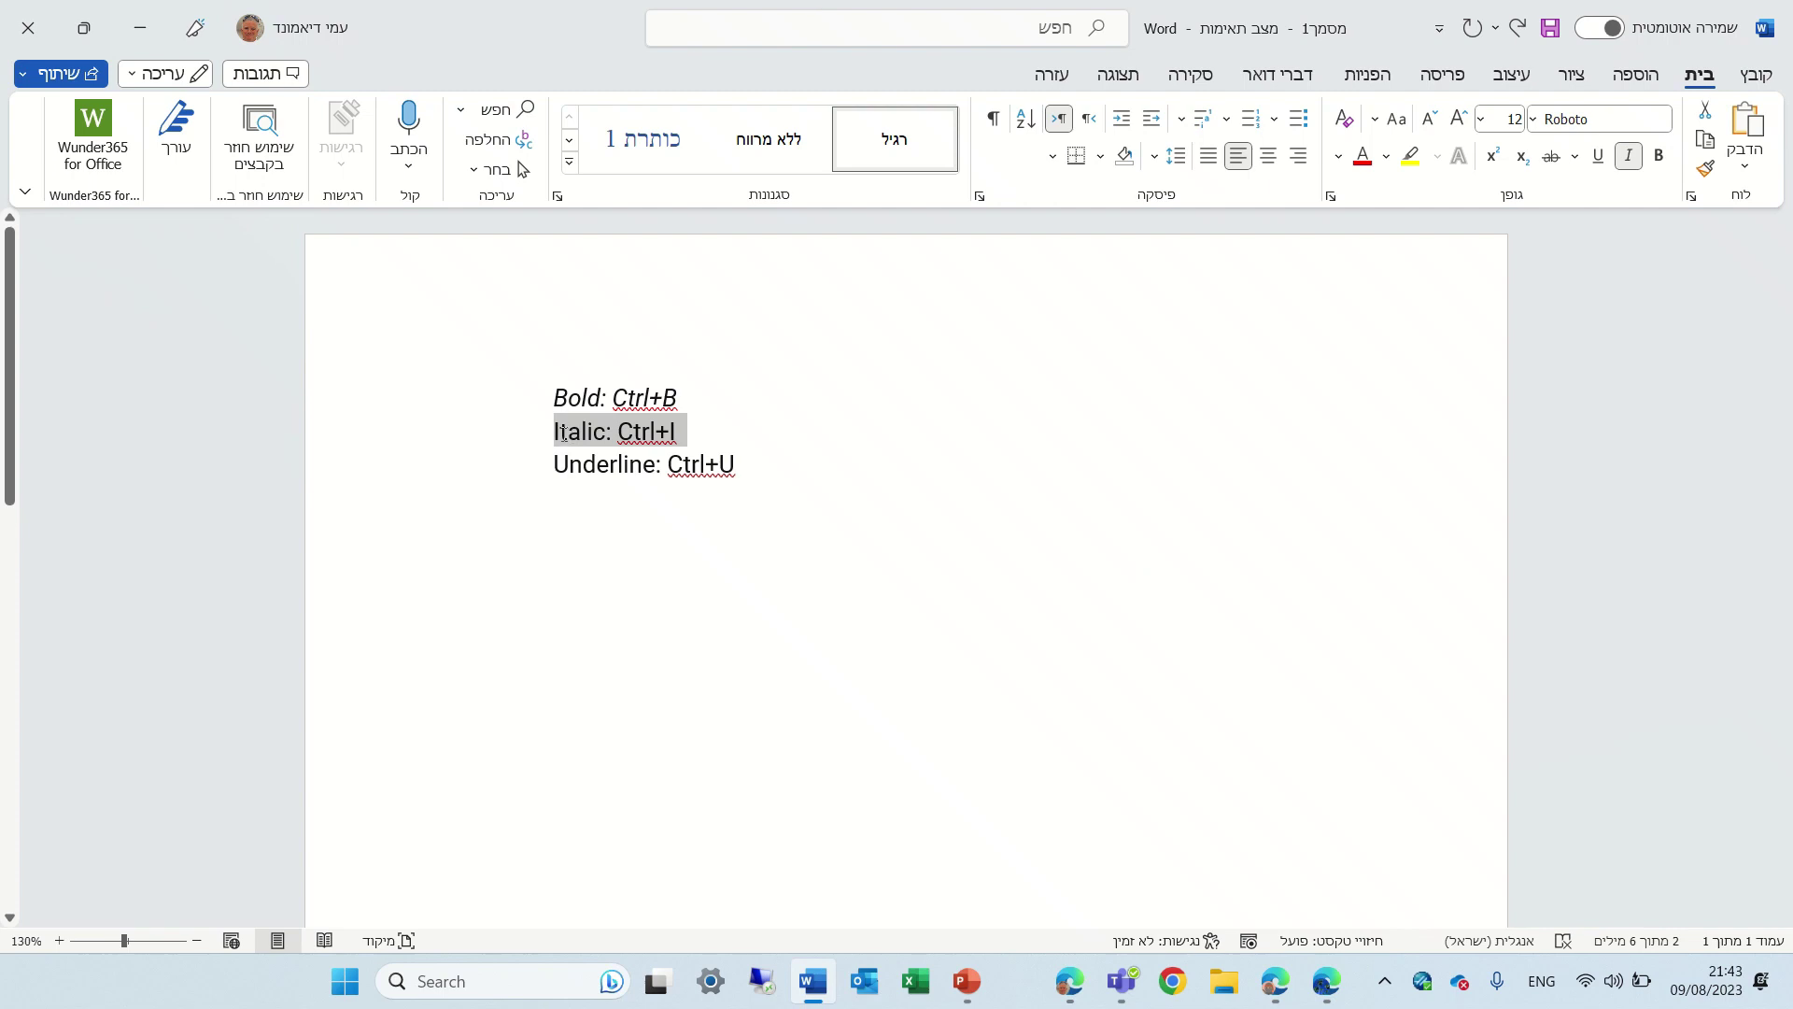
left_click(1655, 161)
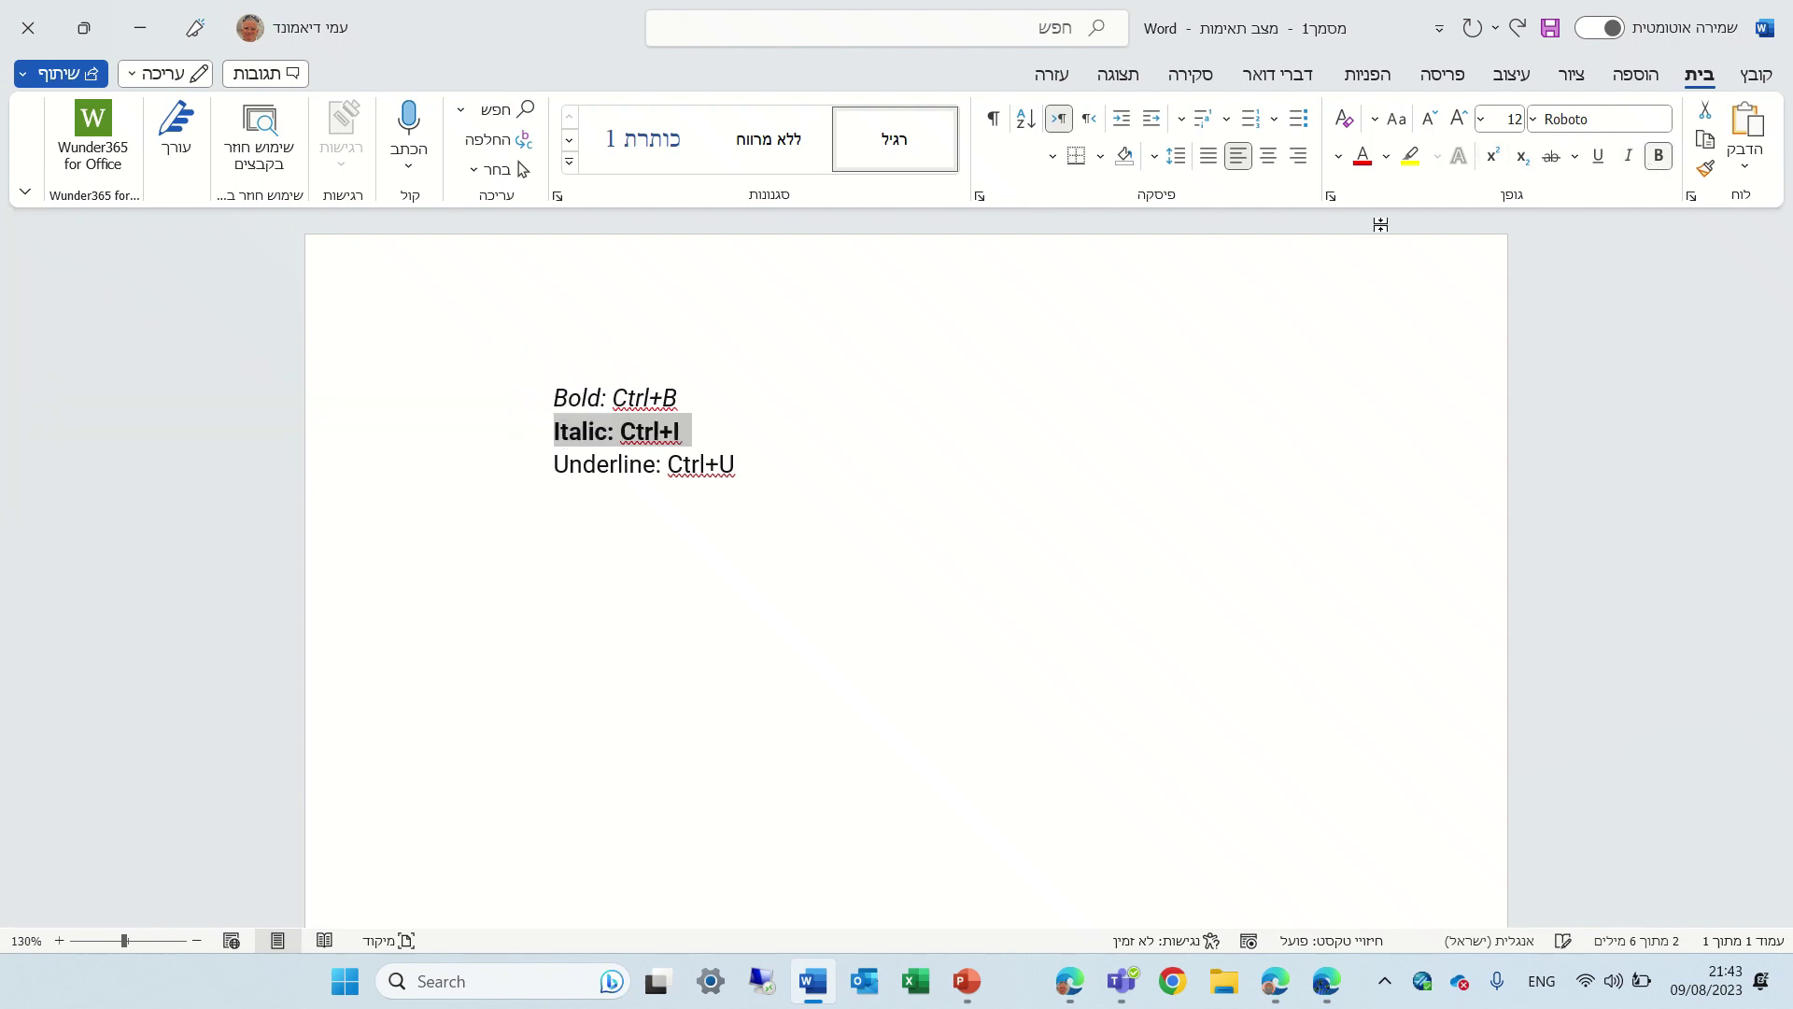
Underline the 'Underline: Ctrl+U' line and move it to the top of the list.
left_click_drag(805, 464, 608, 462)
key("ctrl+c")
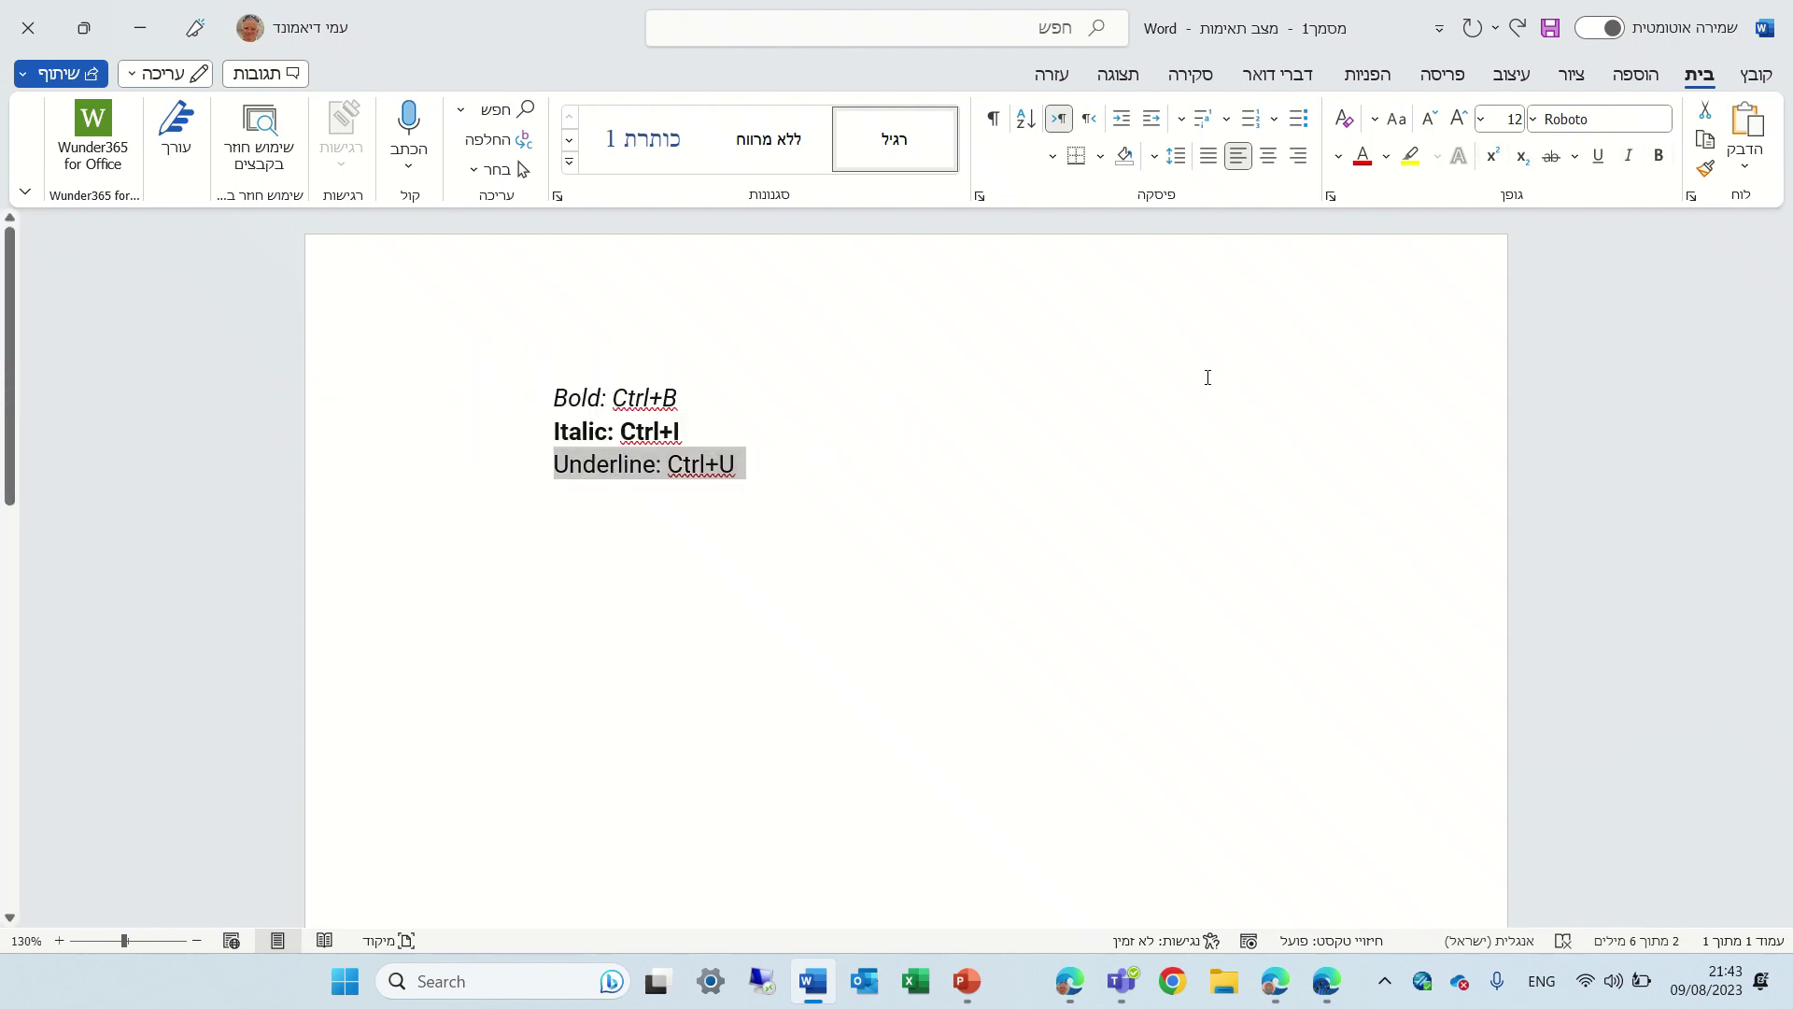
left_click(1598, 156)
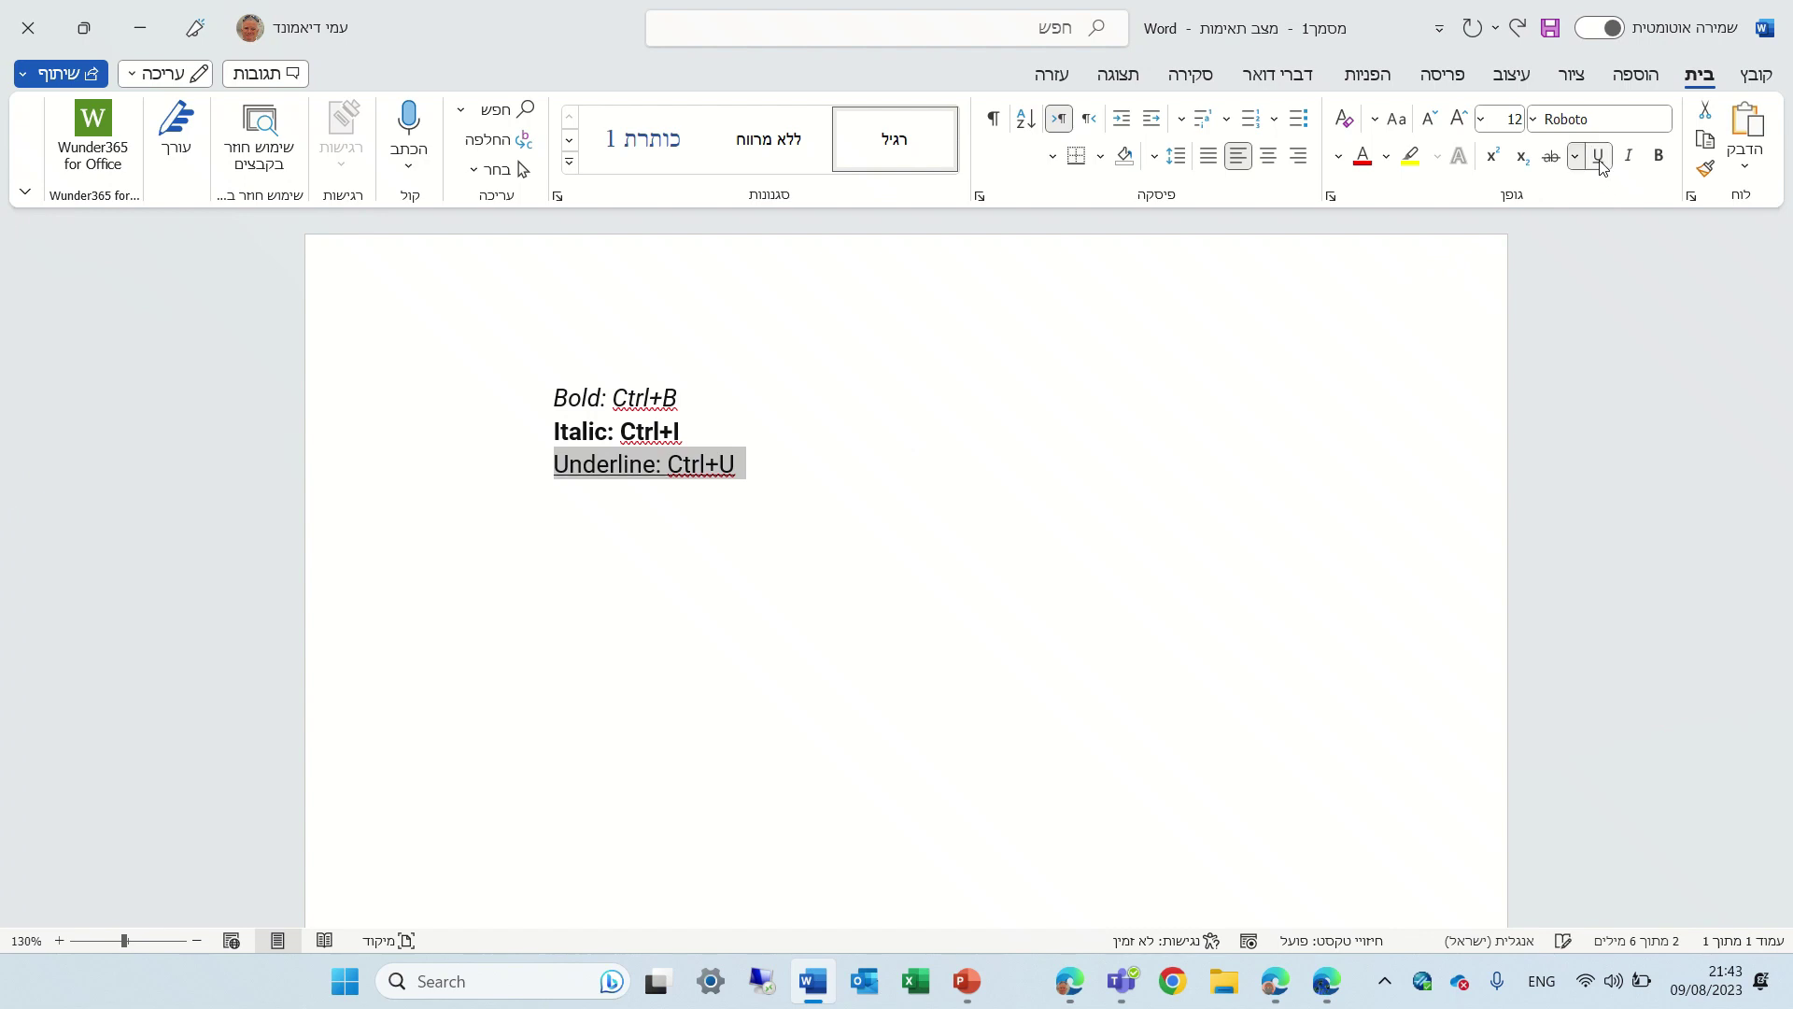
left_click_drag(644, 464, 555, 395)
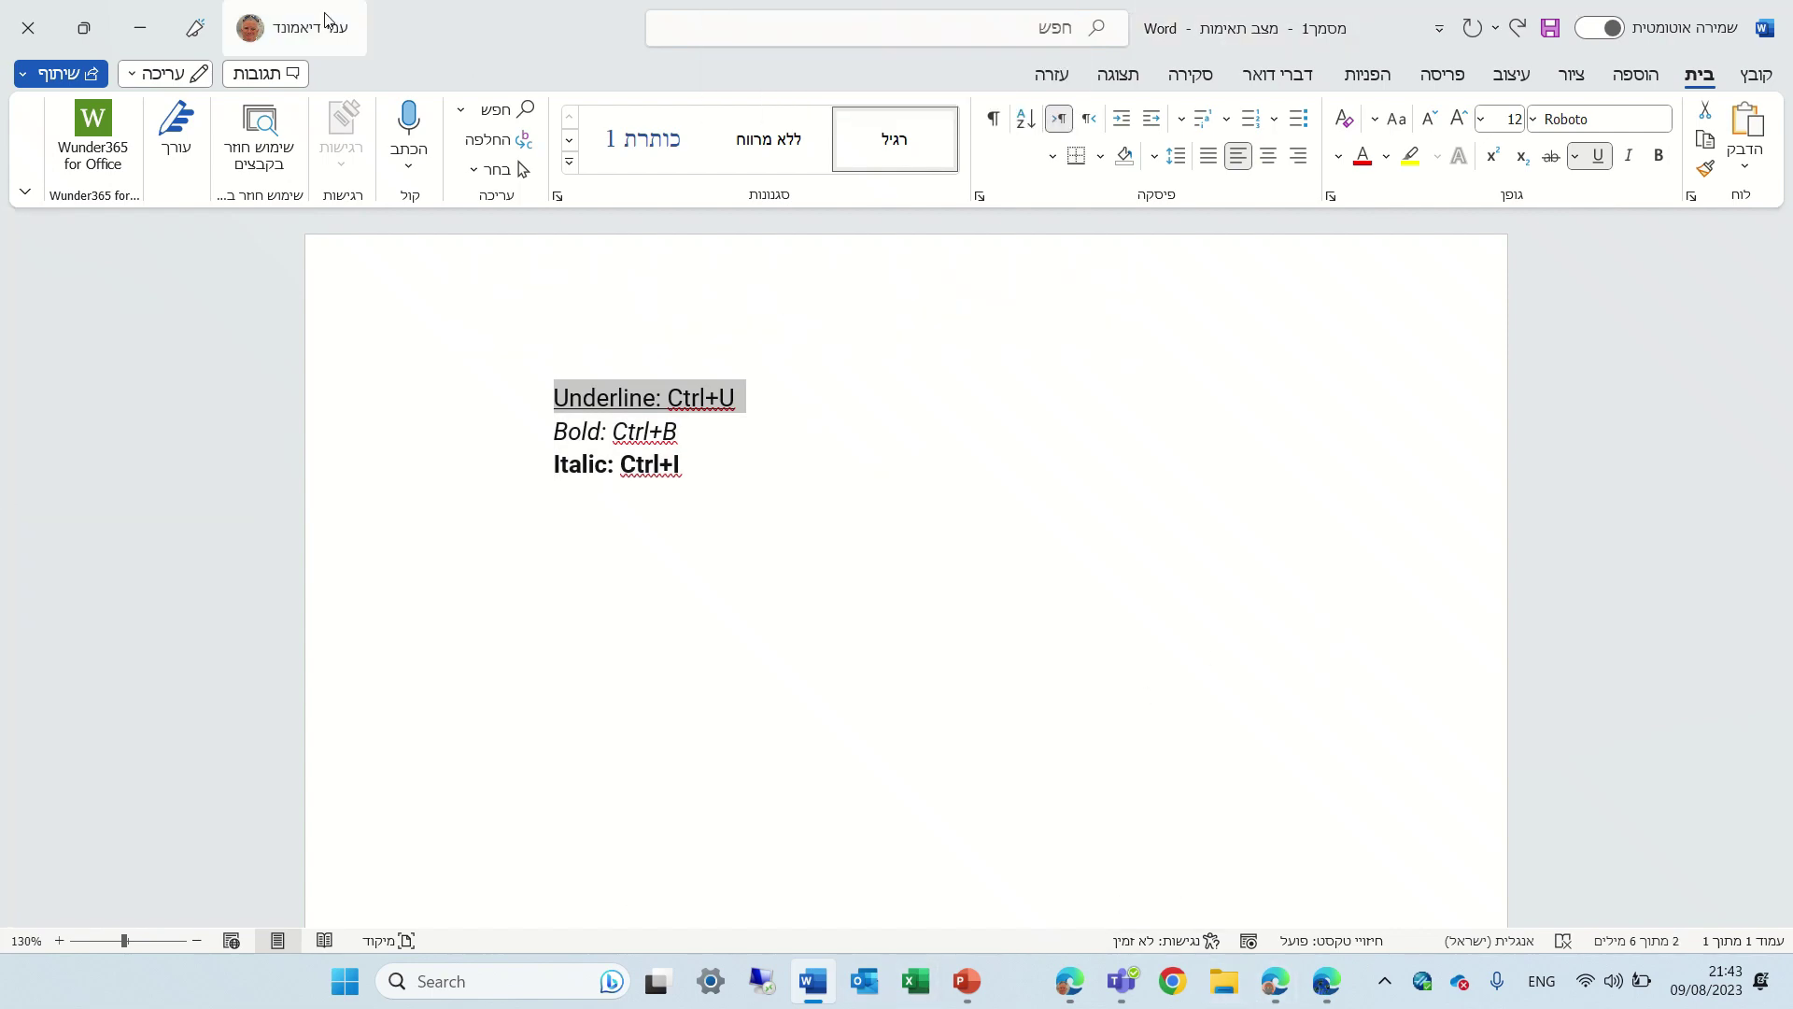
Remove the stray Underline line pasted below the notes in Planner.
left_click(140, 28)
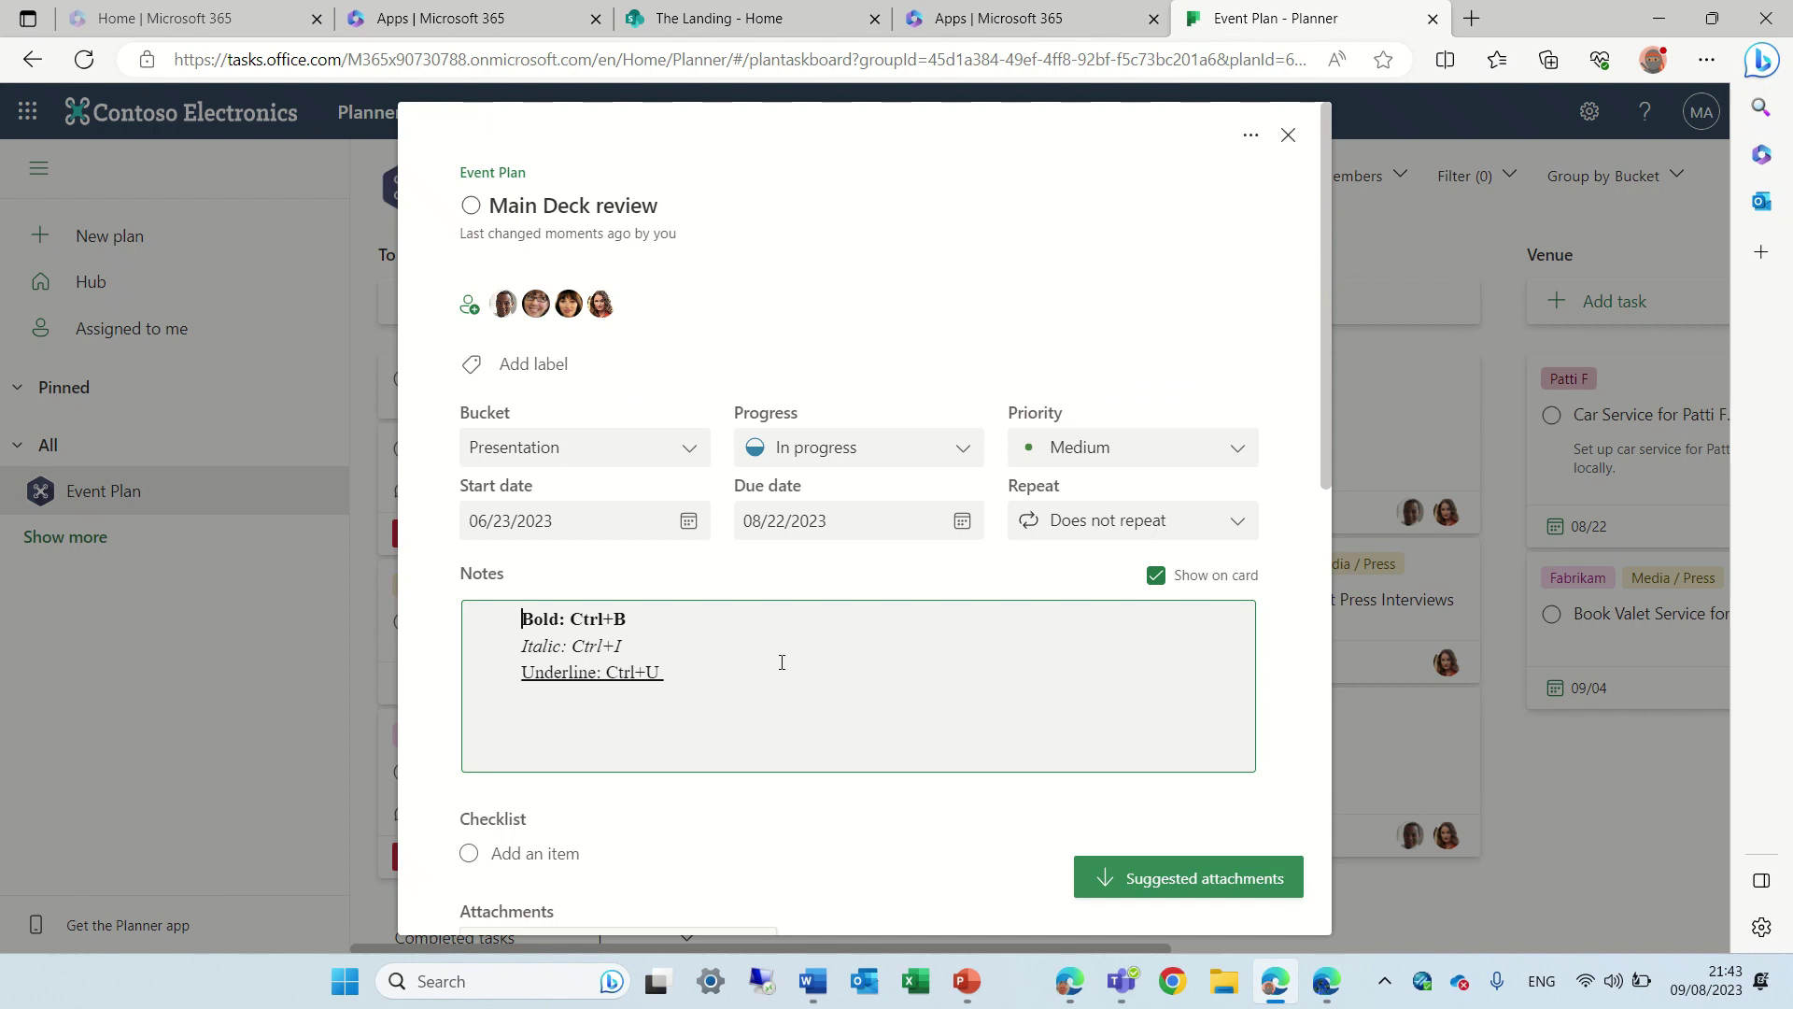
left_click(738, 677)
key("Return")
key("Return")
key("ctrl+v")
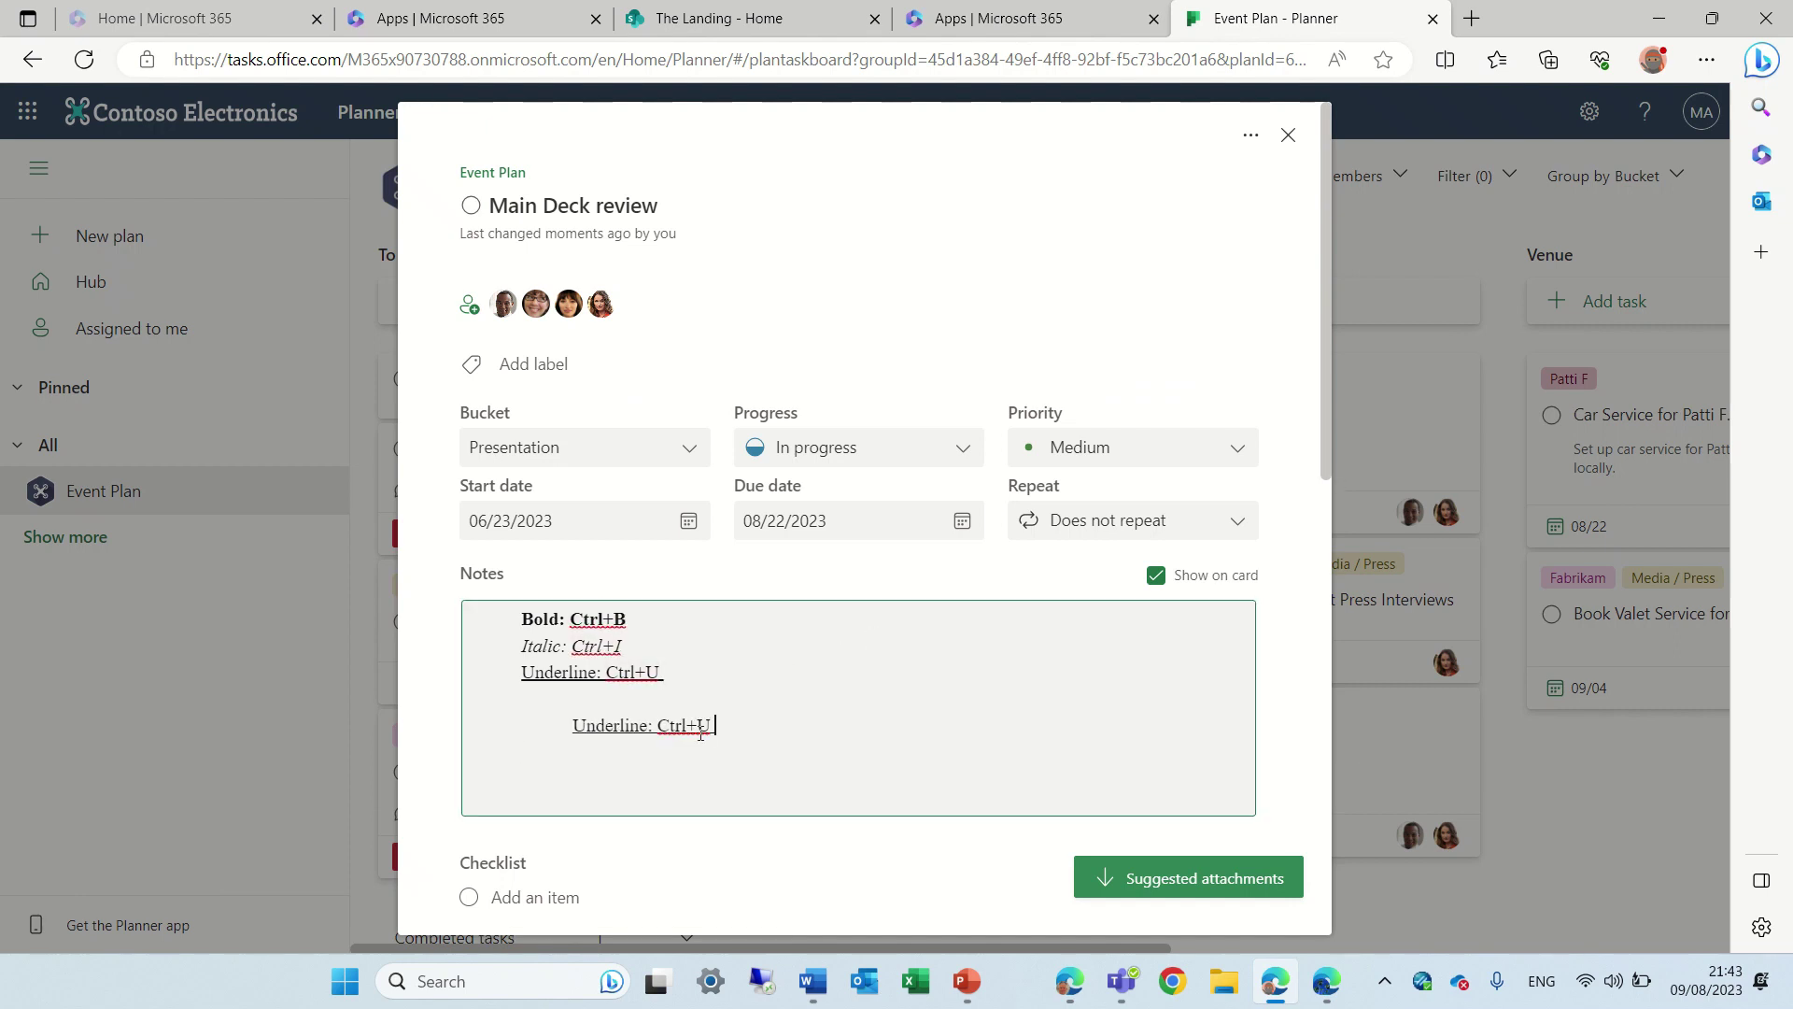
left_click_drag(701, 734, 564, 727)
key("BackSpace")
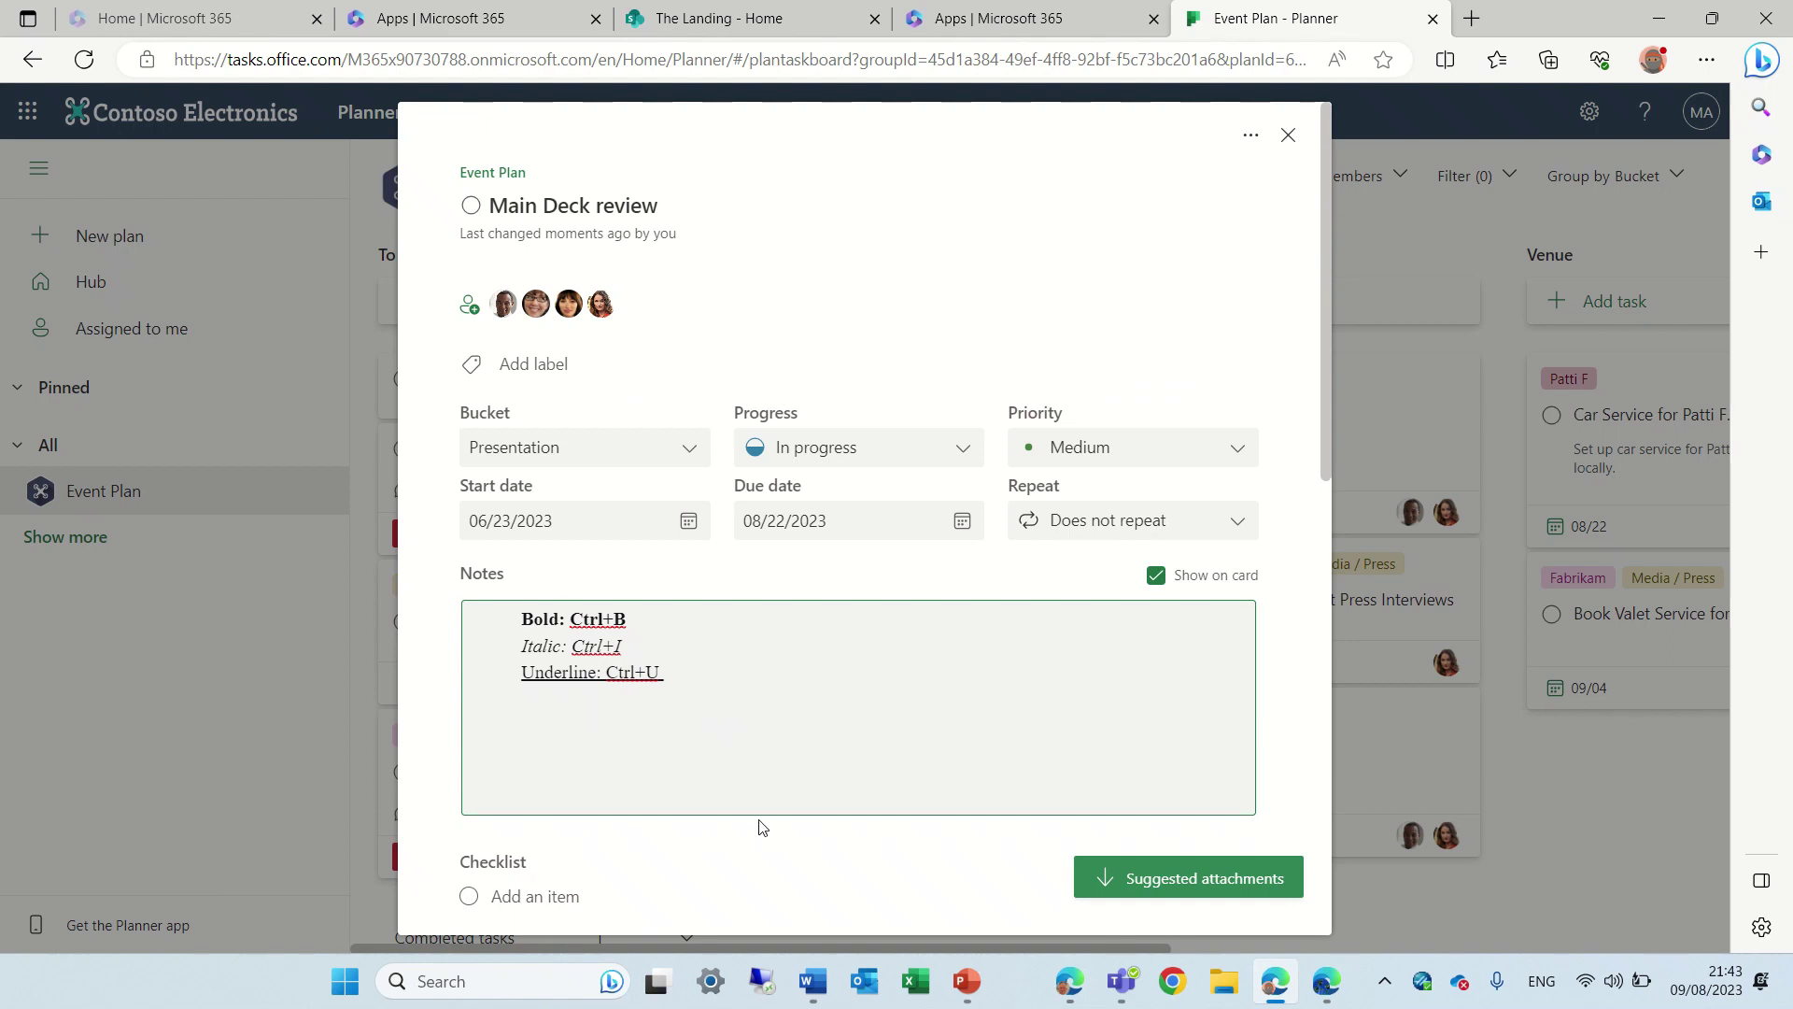
Select all three reformatted lines in Word, then return to Planner.
left_click(813, 981)
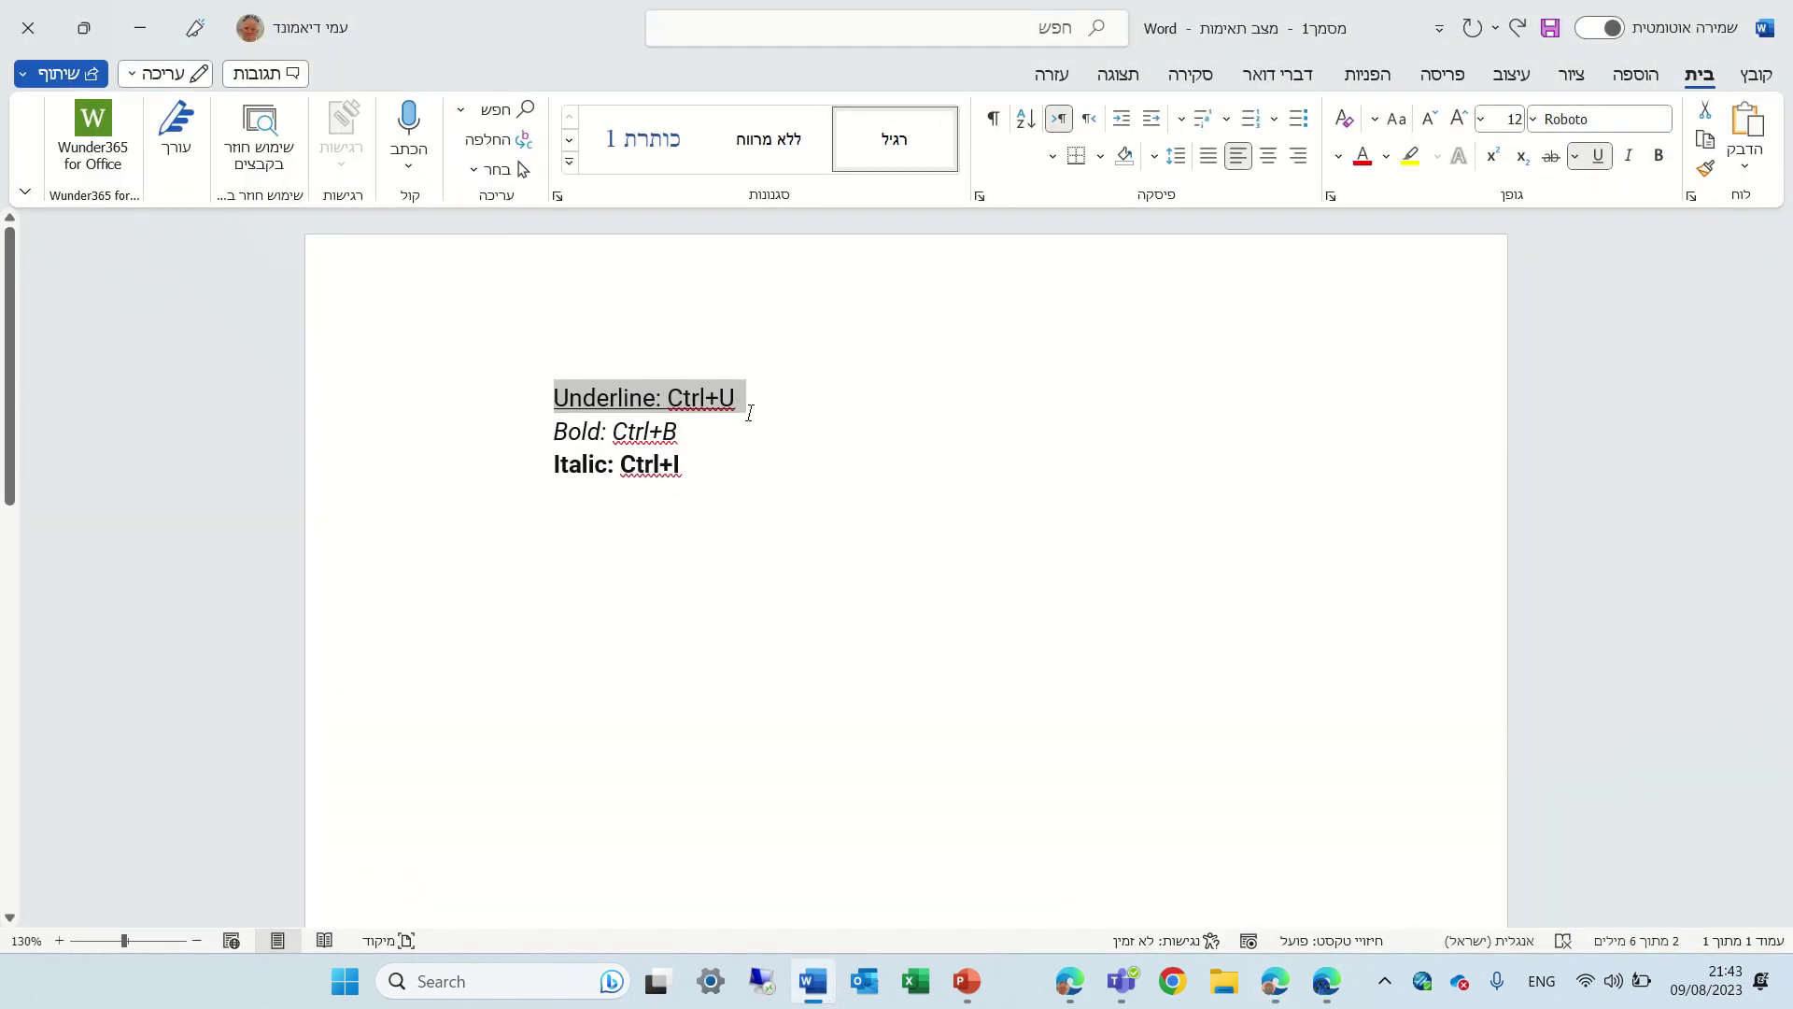
key("ctrl+a")
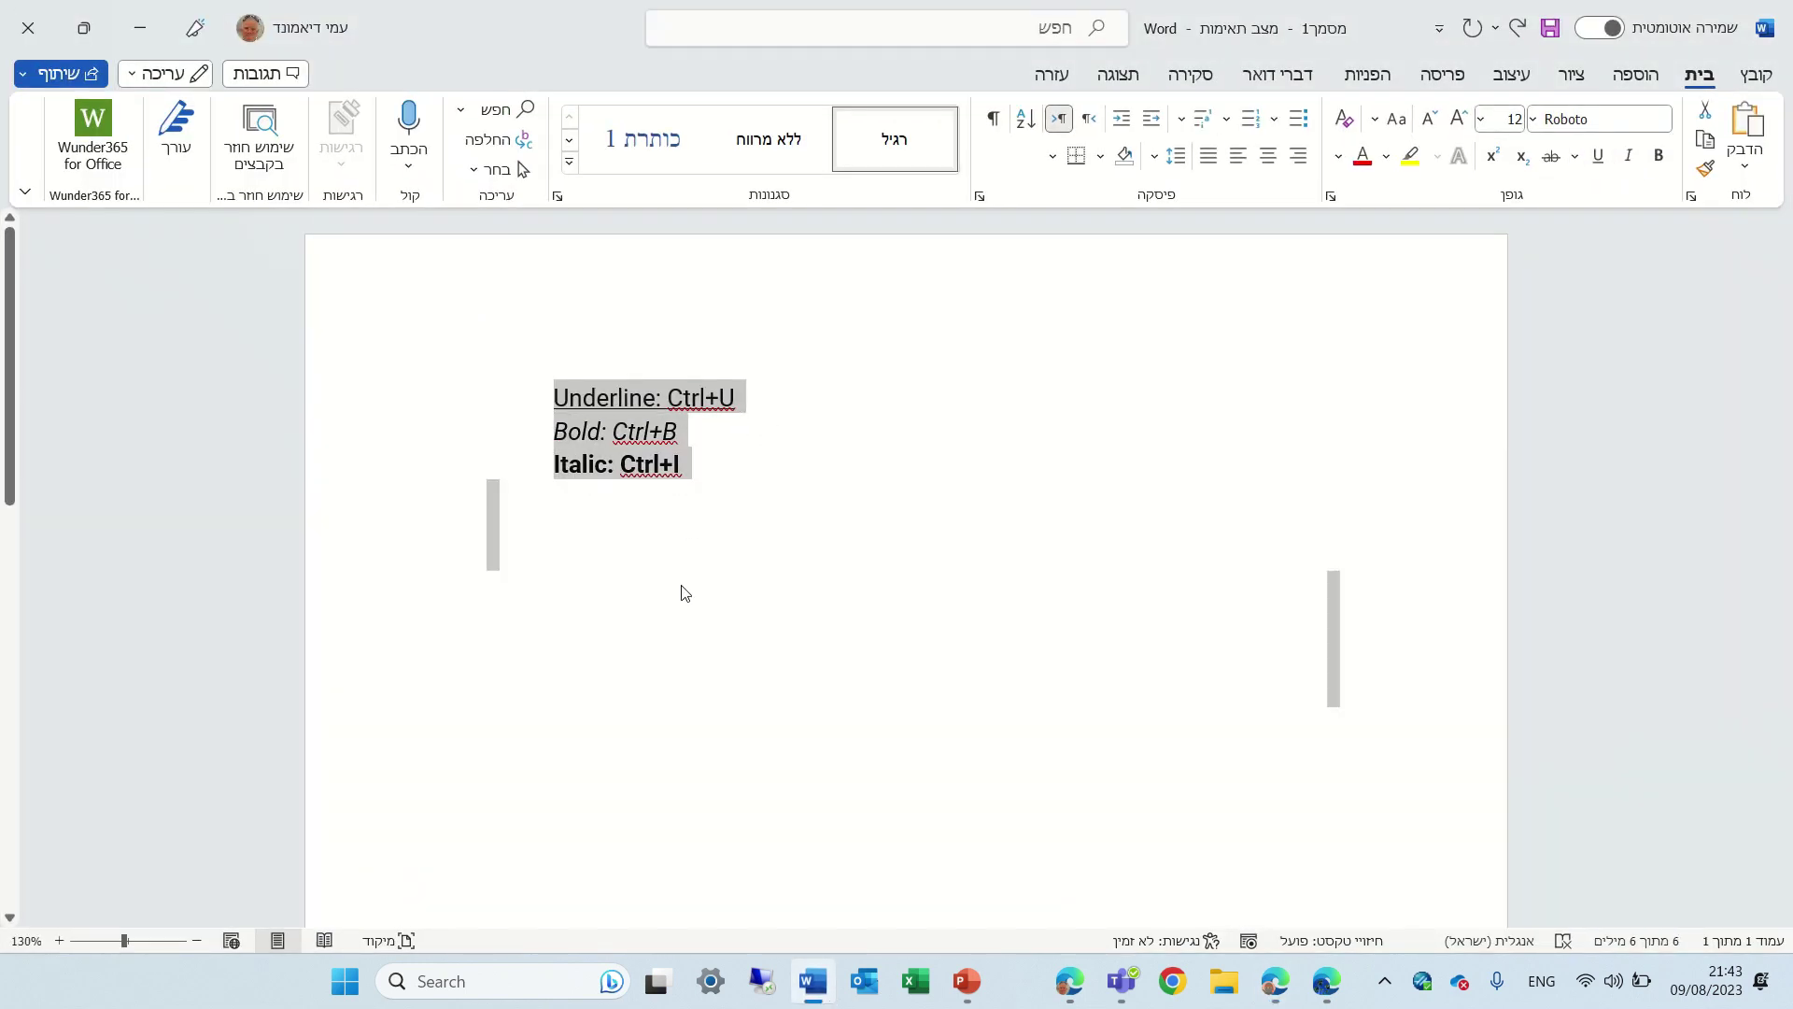
left_click(140, 28)
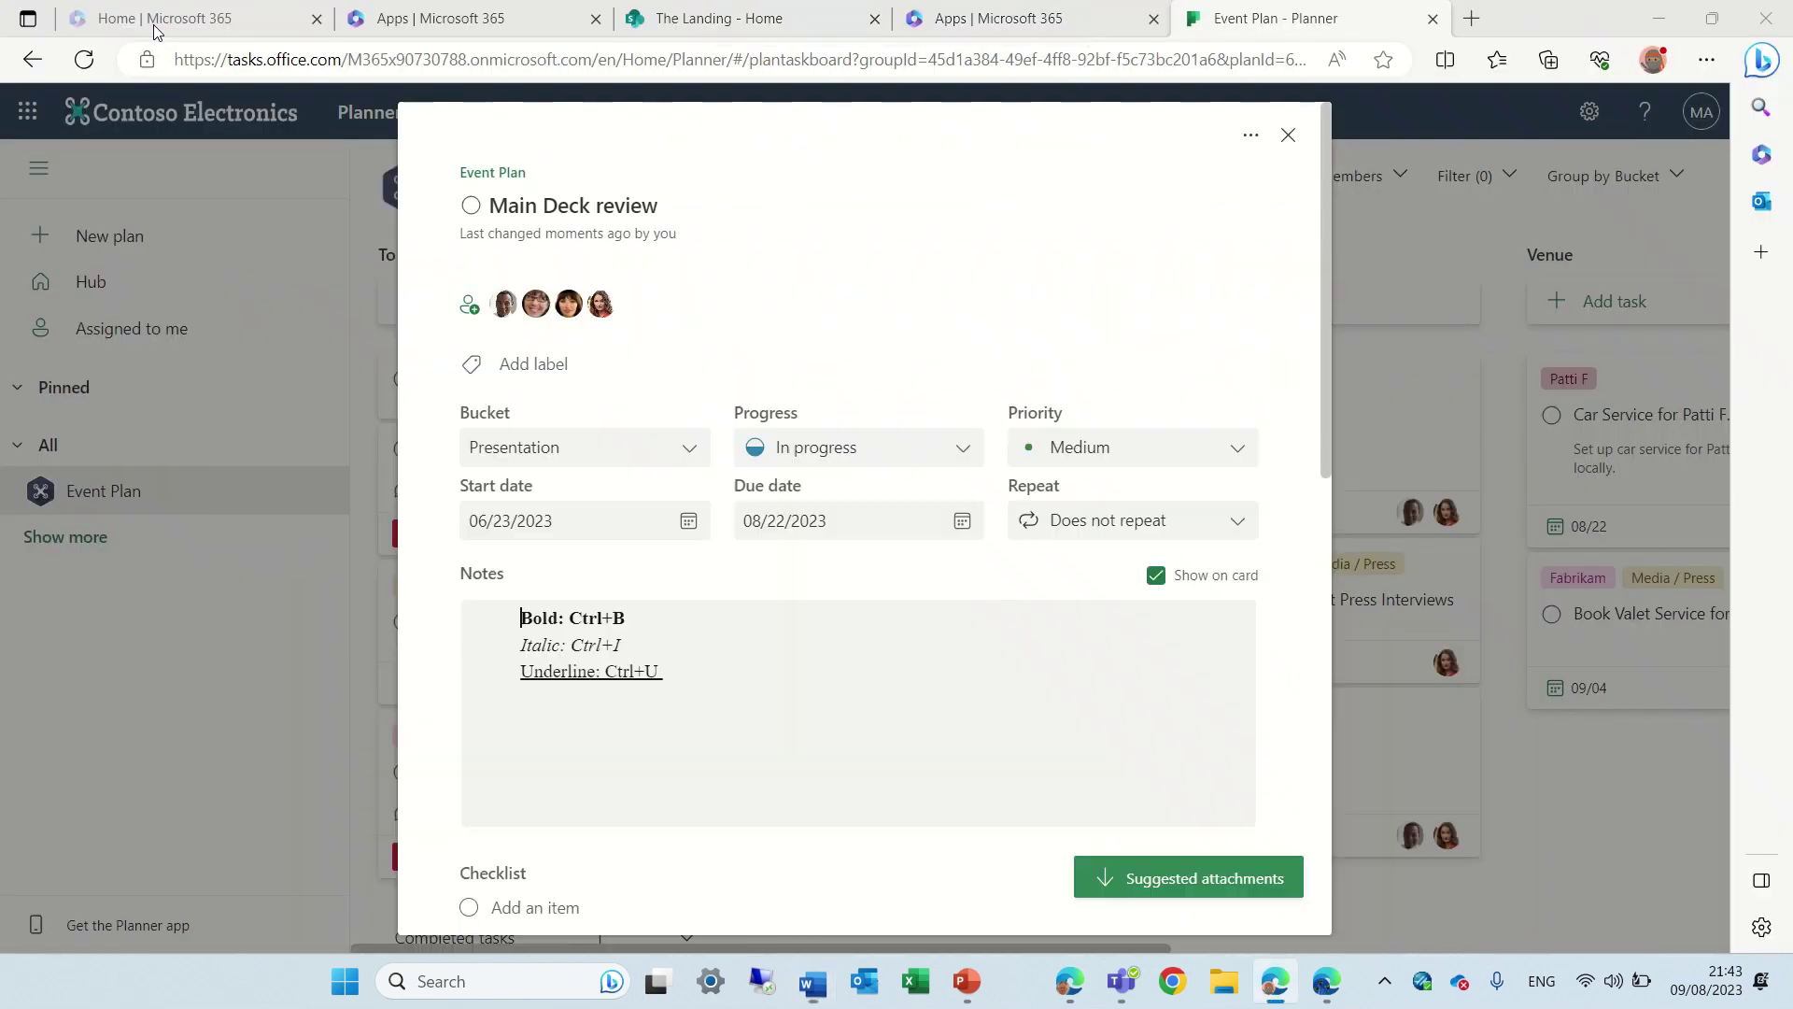
Paste Word's underline, italic and bold line set on a new line below the original notes.
left_click(715, 672)
key("Return")
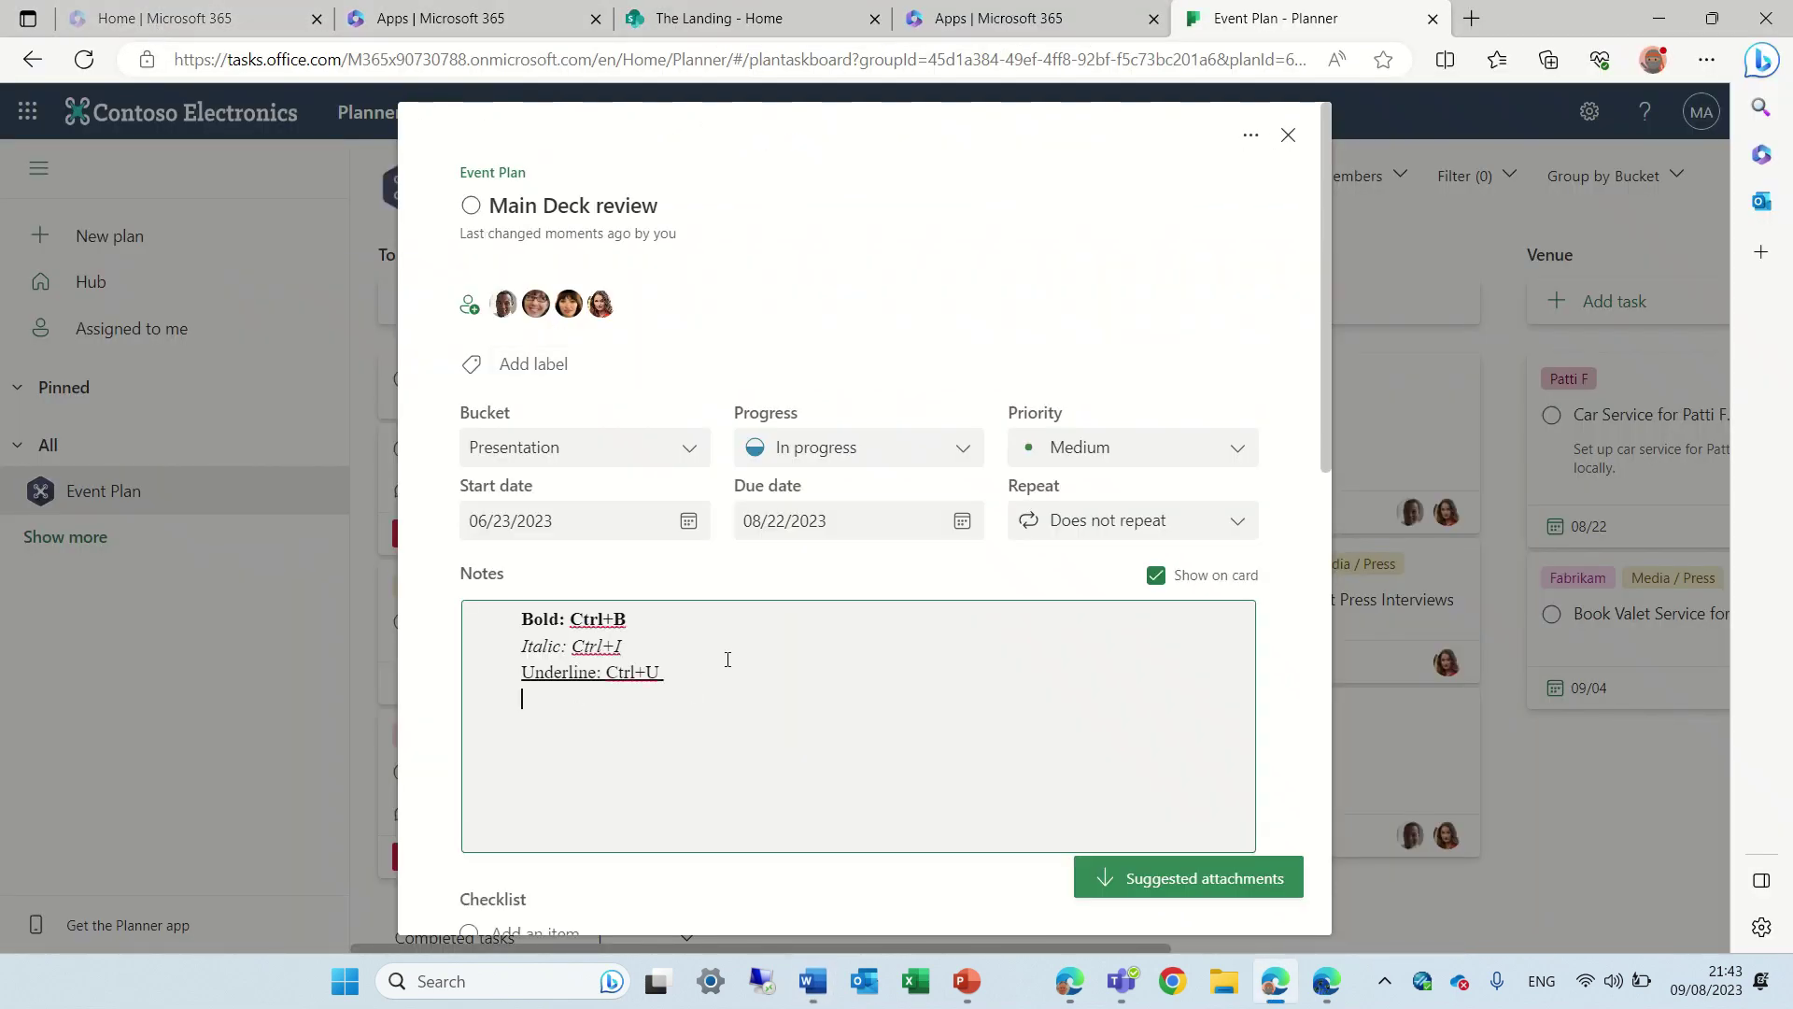
key("ctrl+v")
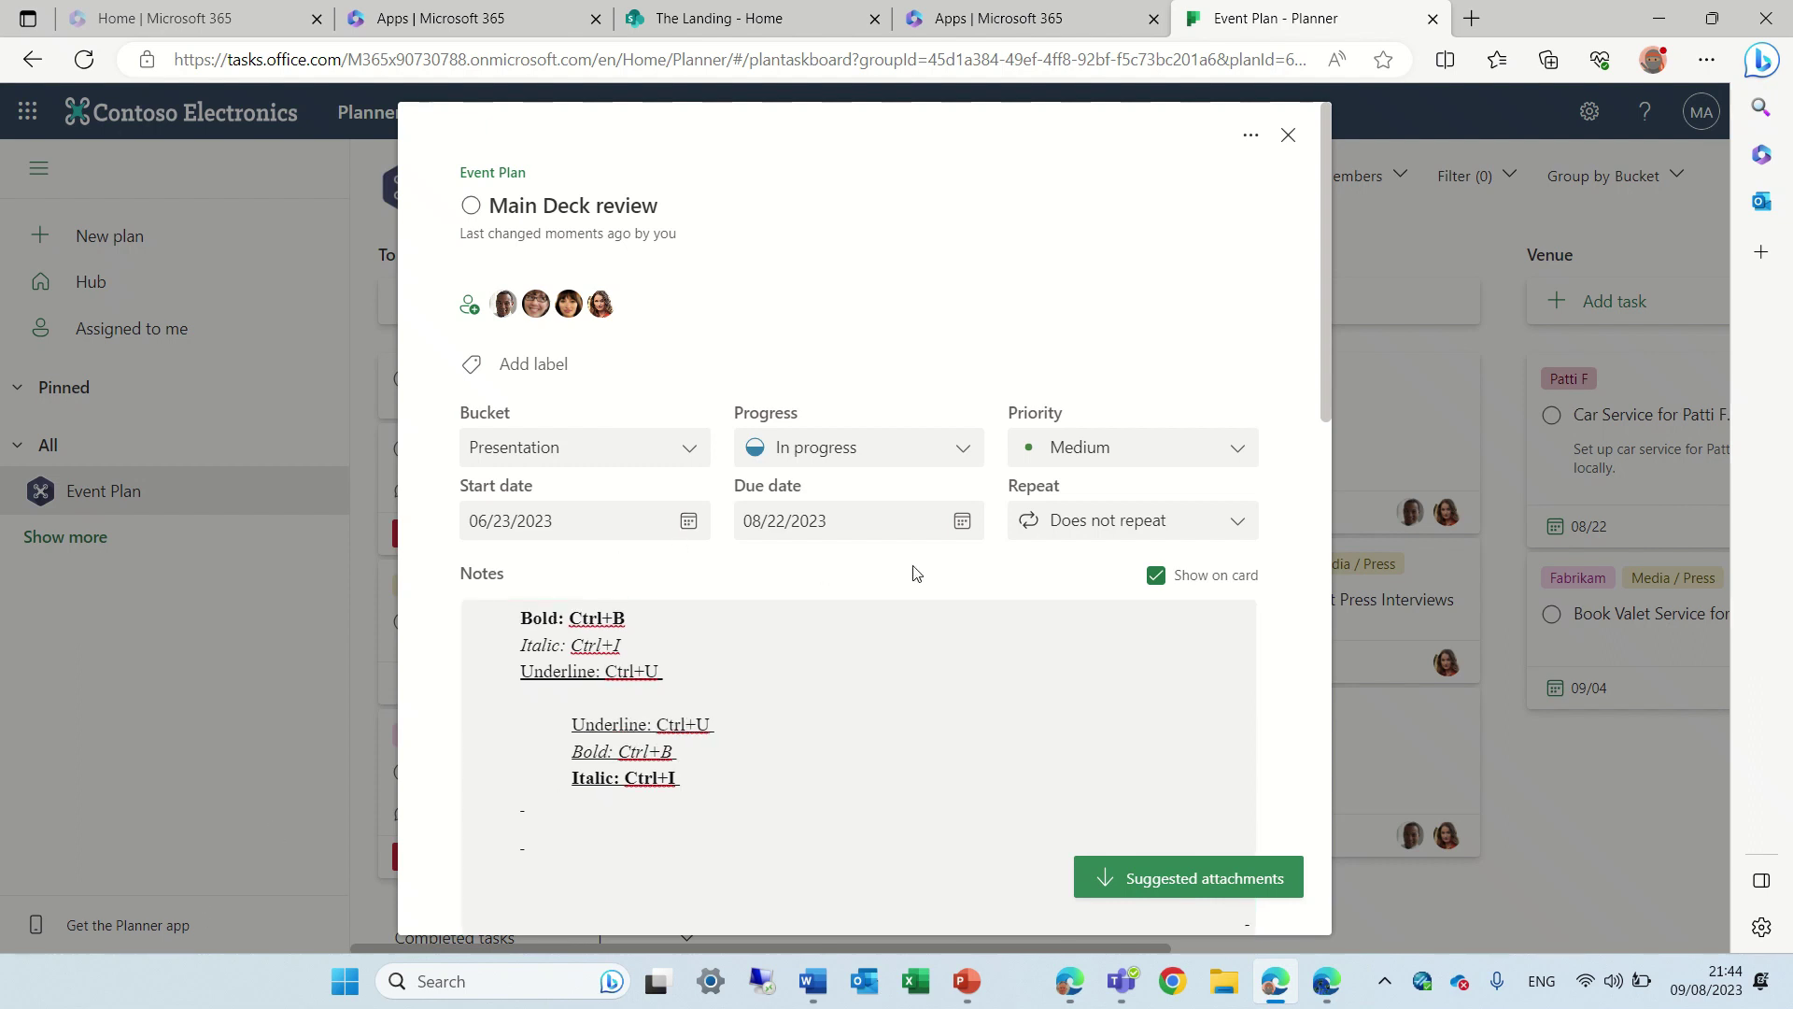
left_click(809, 983)
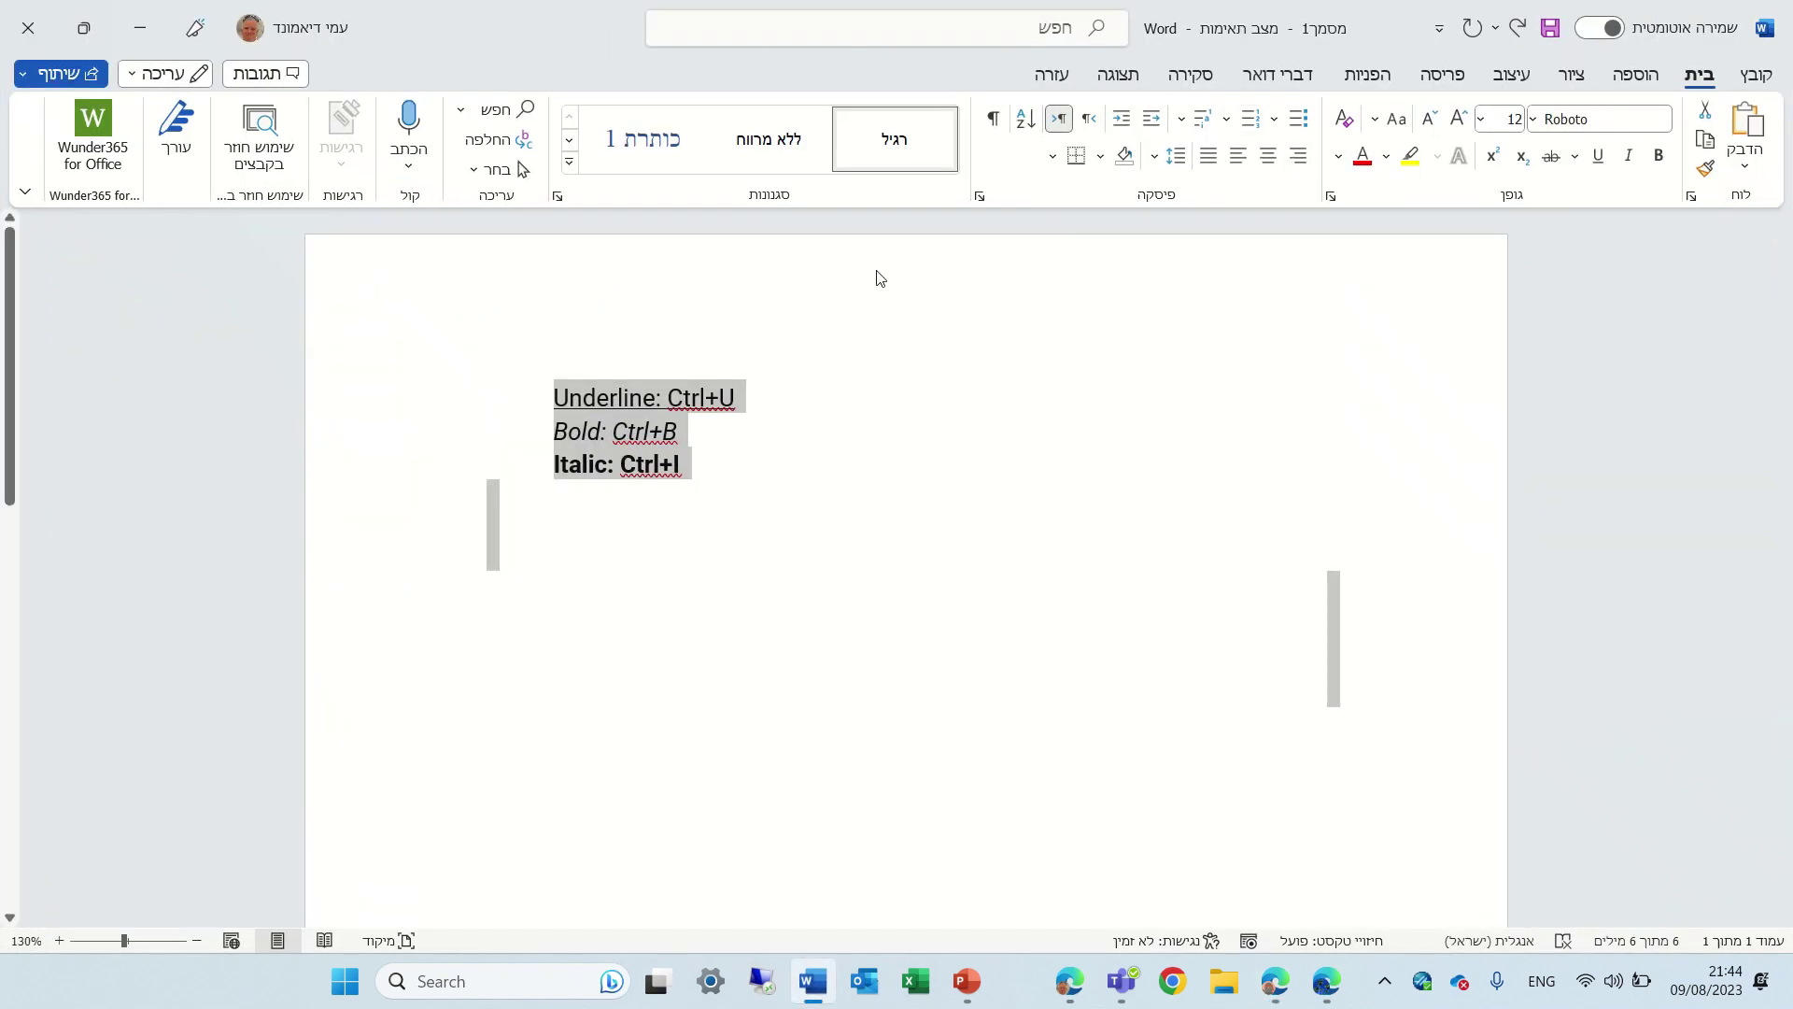